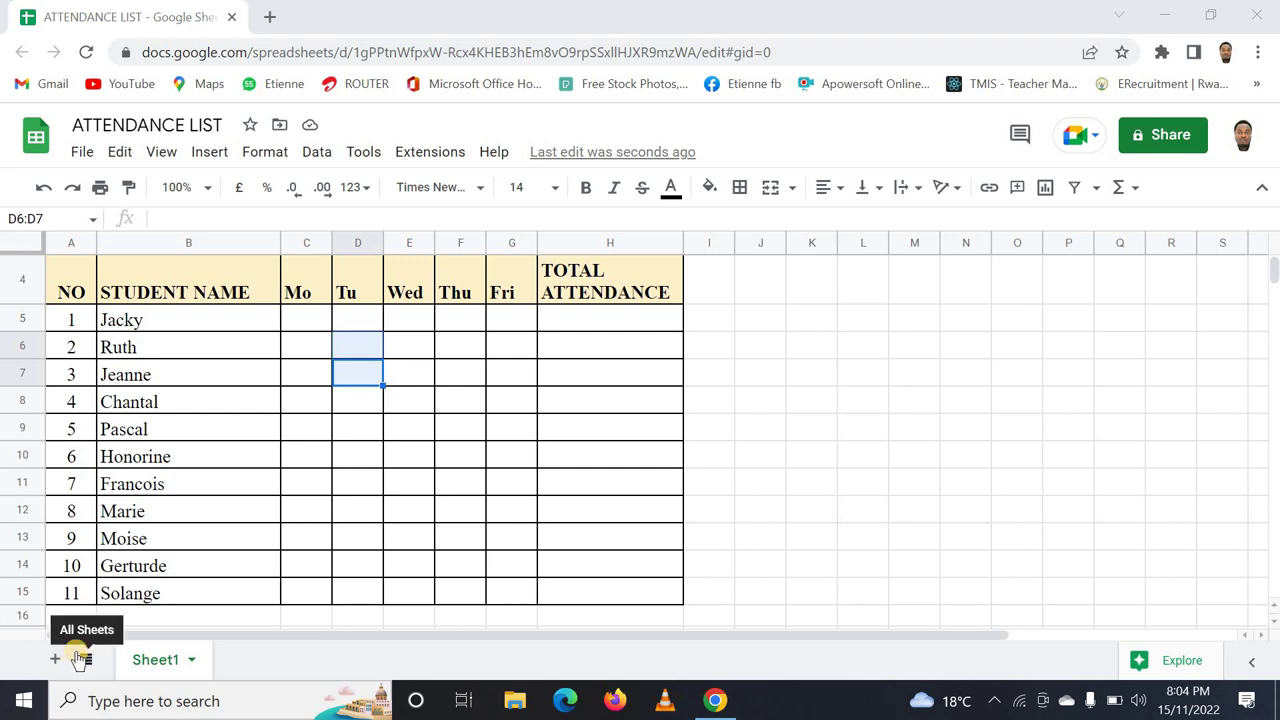
Point out the student names Jacky, Ruth, Jeanne and Chantal and Chantal's day cells.
left_click(79, 651)
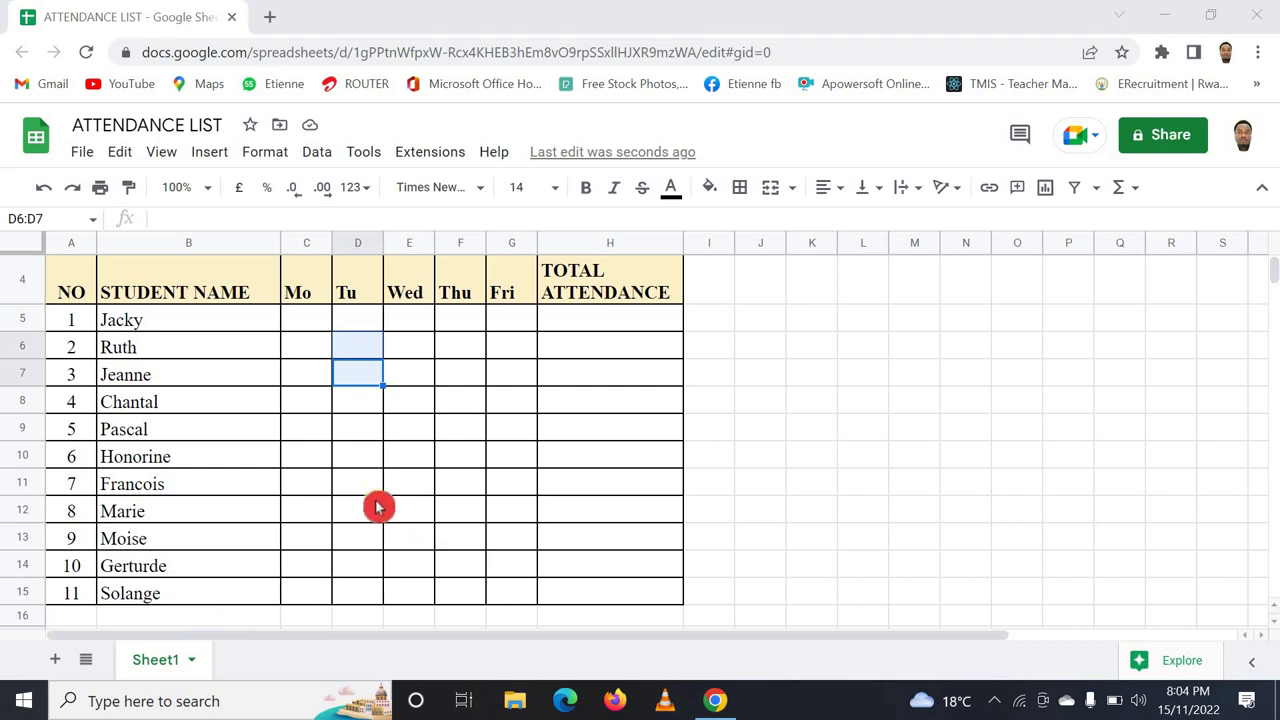
left_click(175, 328)
left_click(207, 360)
left_click(200, 382)
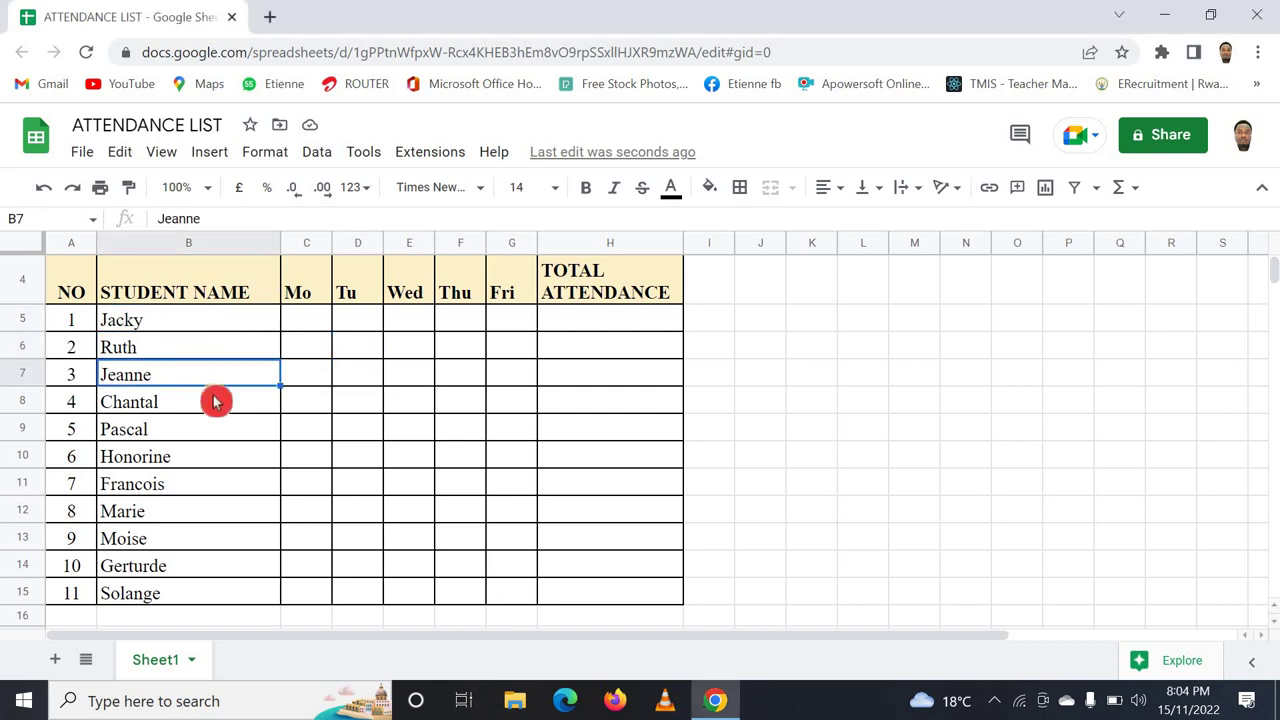
left_click(220, 401)
left_click(318, 399)
left_click(362, 402)
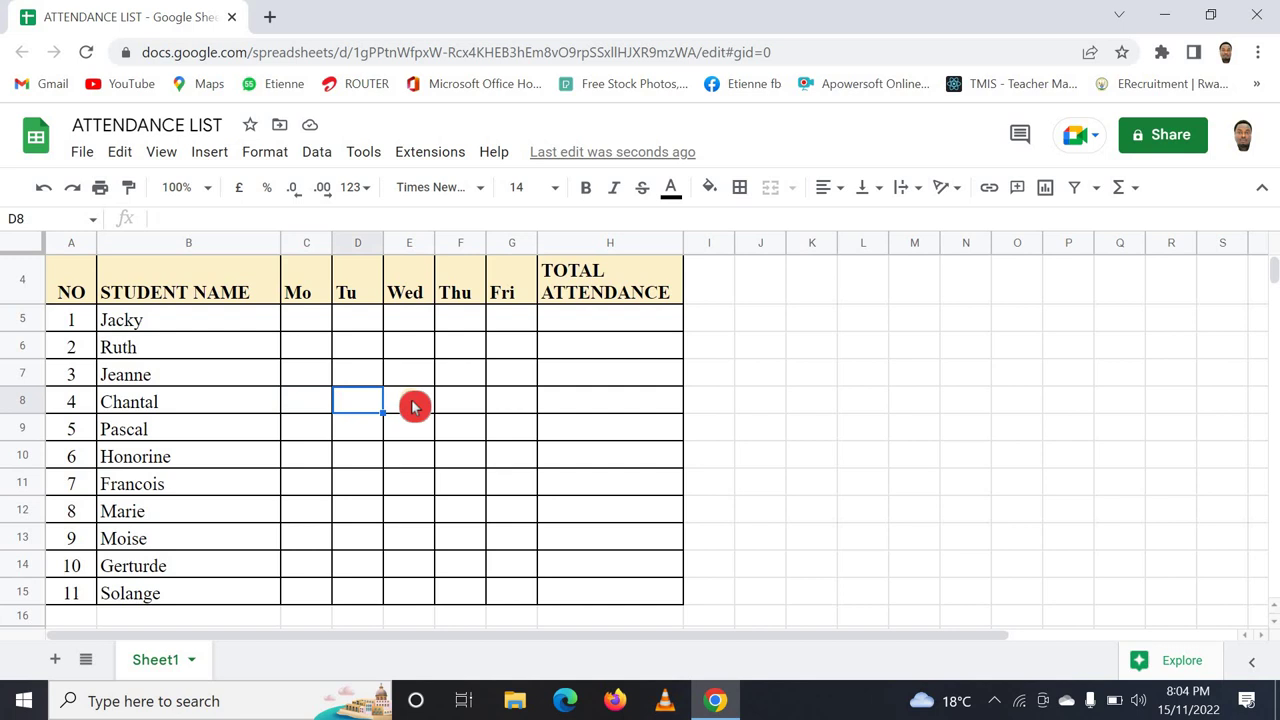
left_click(442, 402)
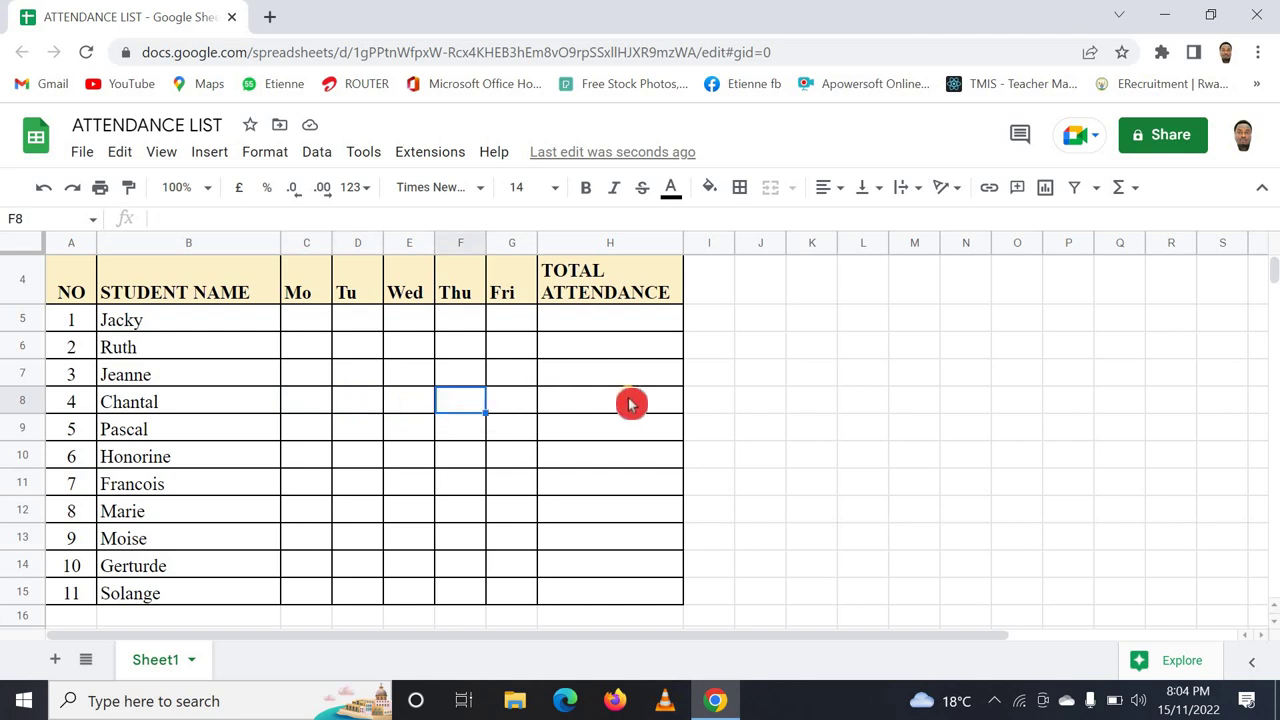
scroll(629, 402, "up", 2)
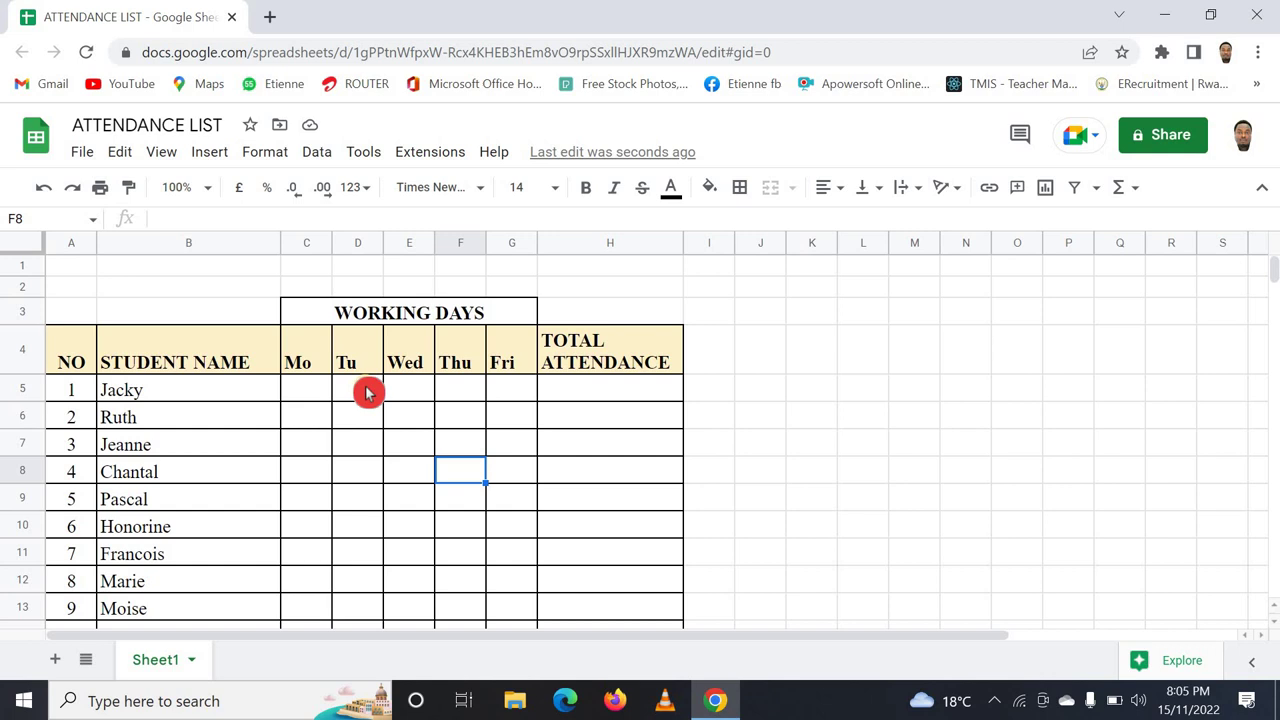
Point out Jacky's TOTAL ATTENDANCE cell and sample Mo and Tu day cells.
left_click(562, 394)
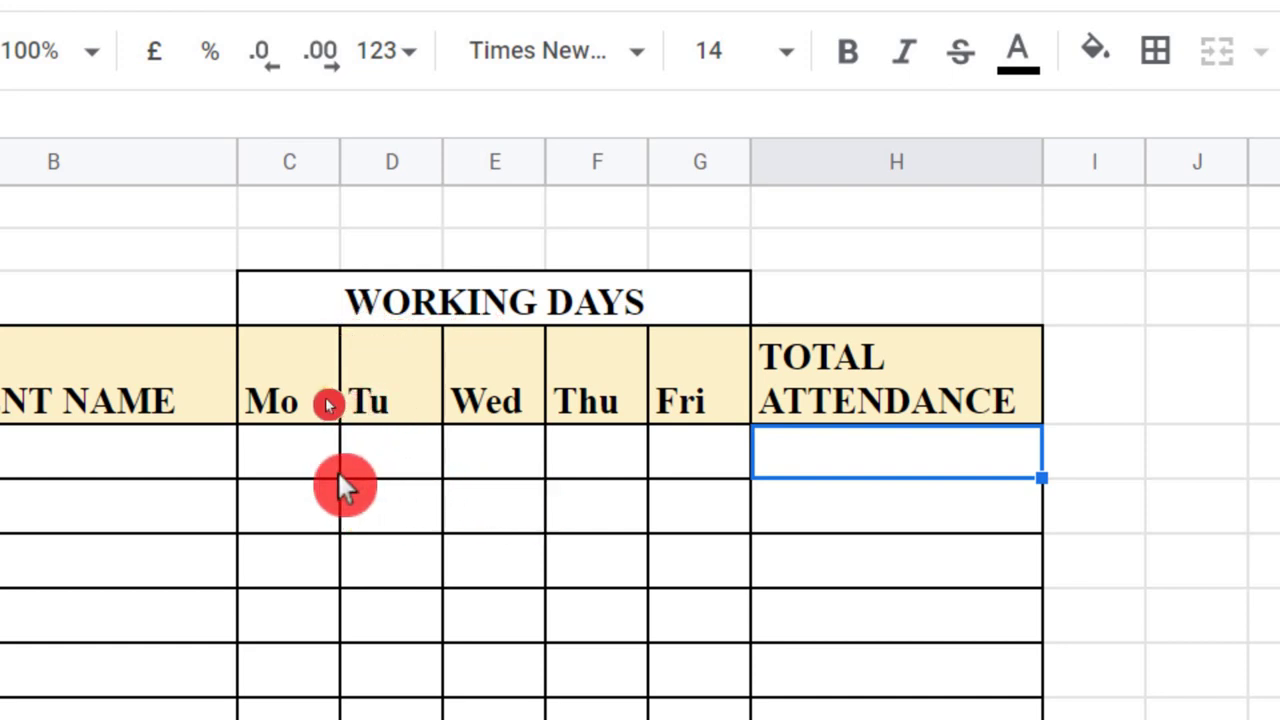
left_click(305, 470)
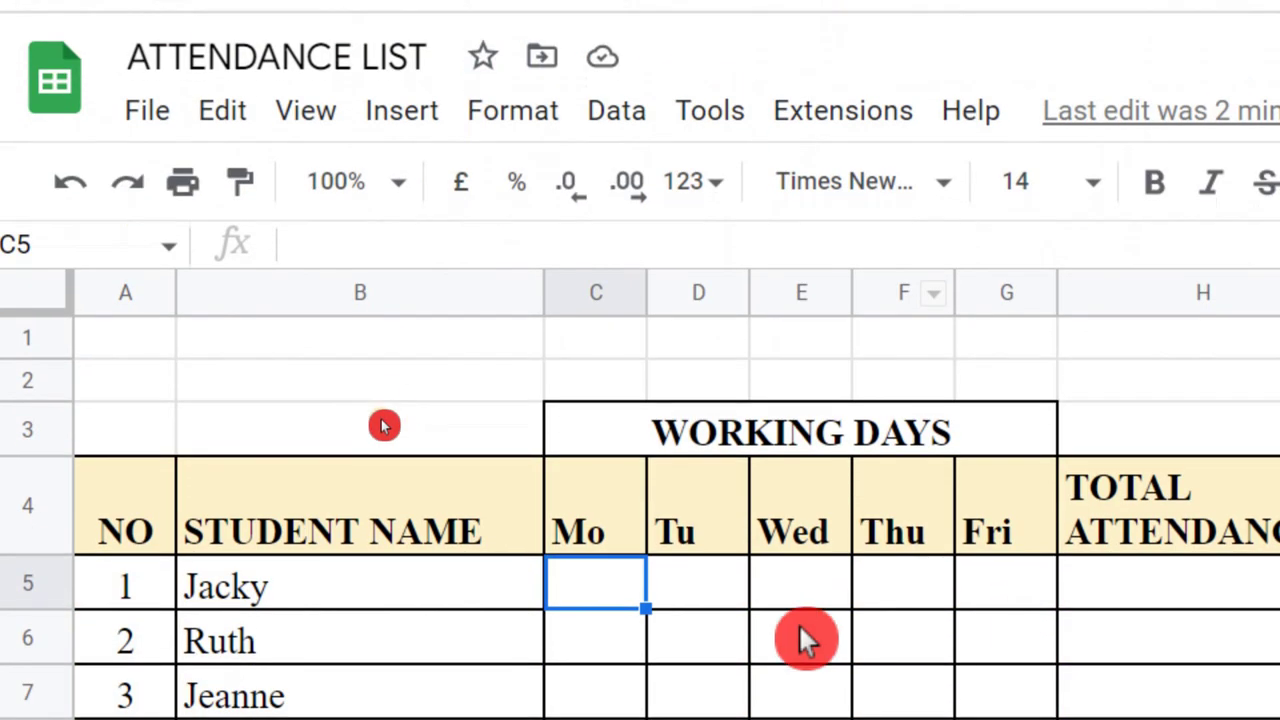
left_click(710, 635)
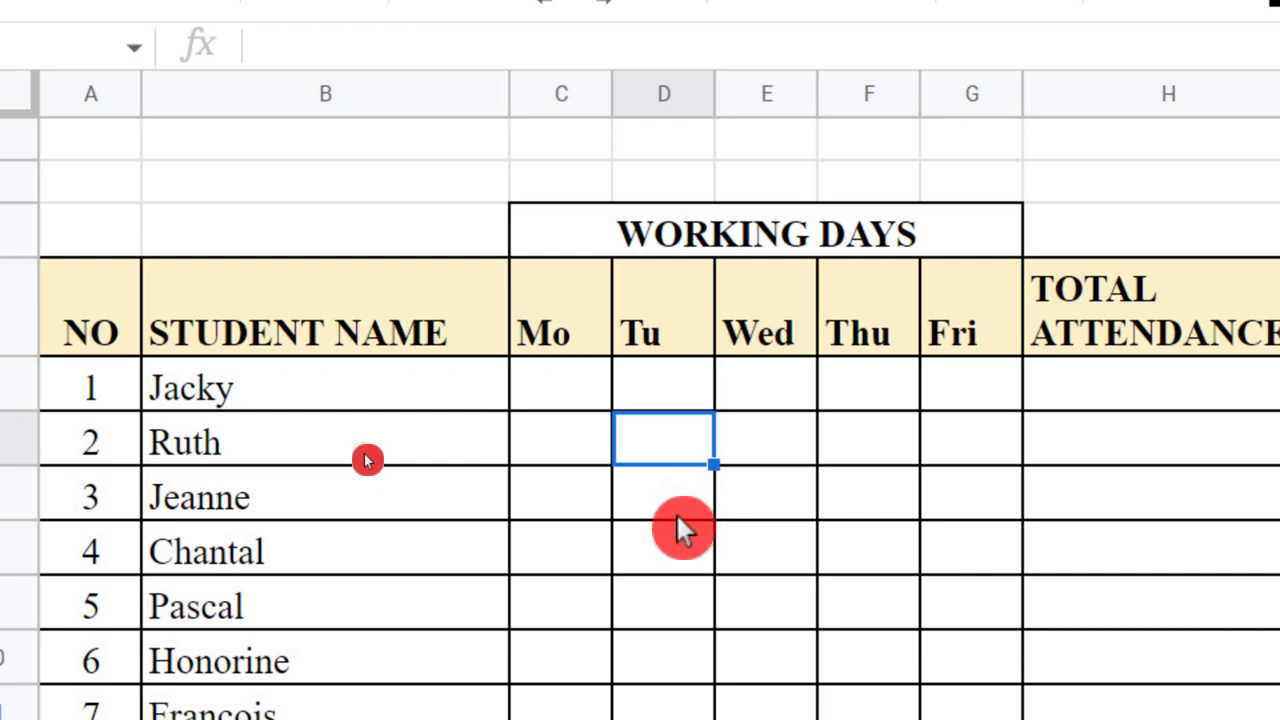
left_click(676, 514)
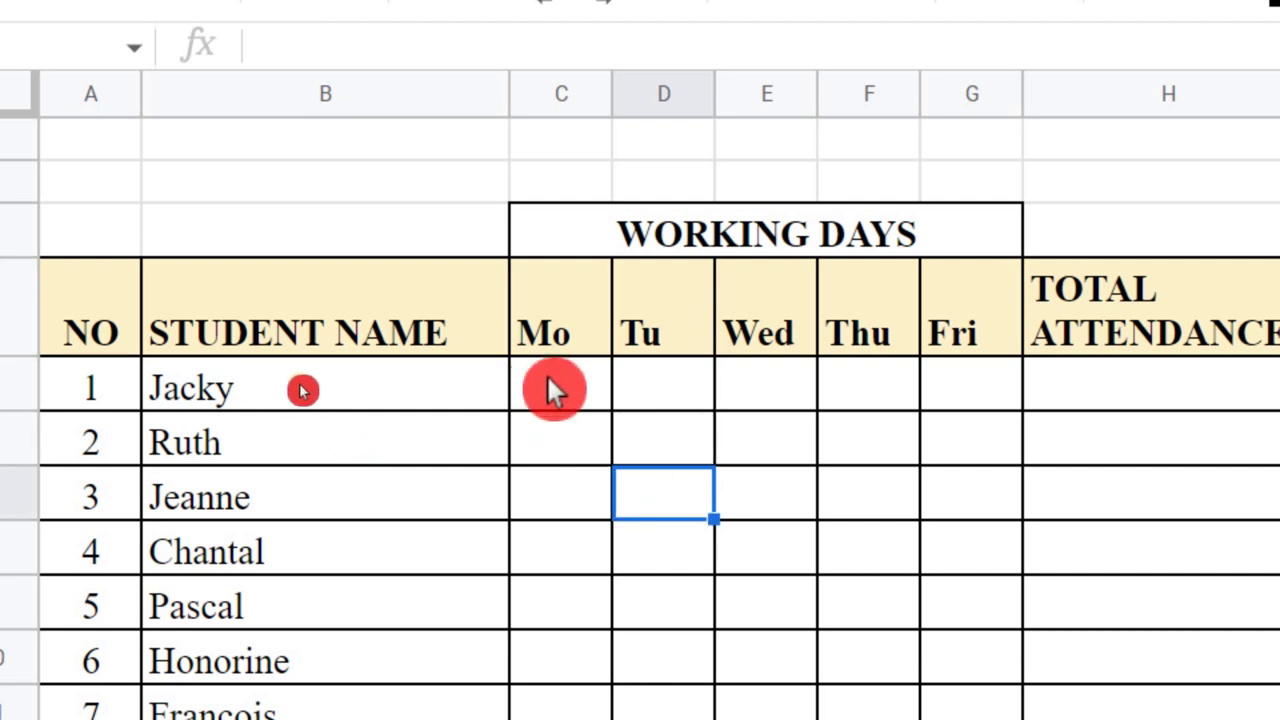
Insert tick boxes into all students' Mo–Fri cells, C5:G15.
left_click_drag(549, 389, 994, 543)
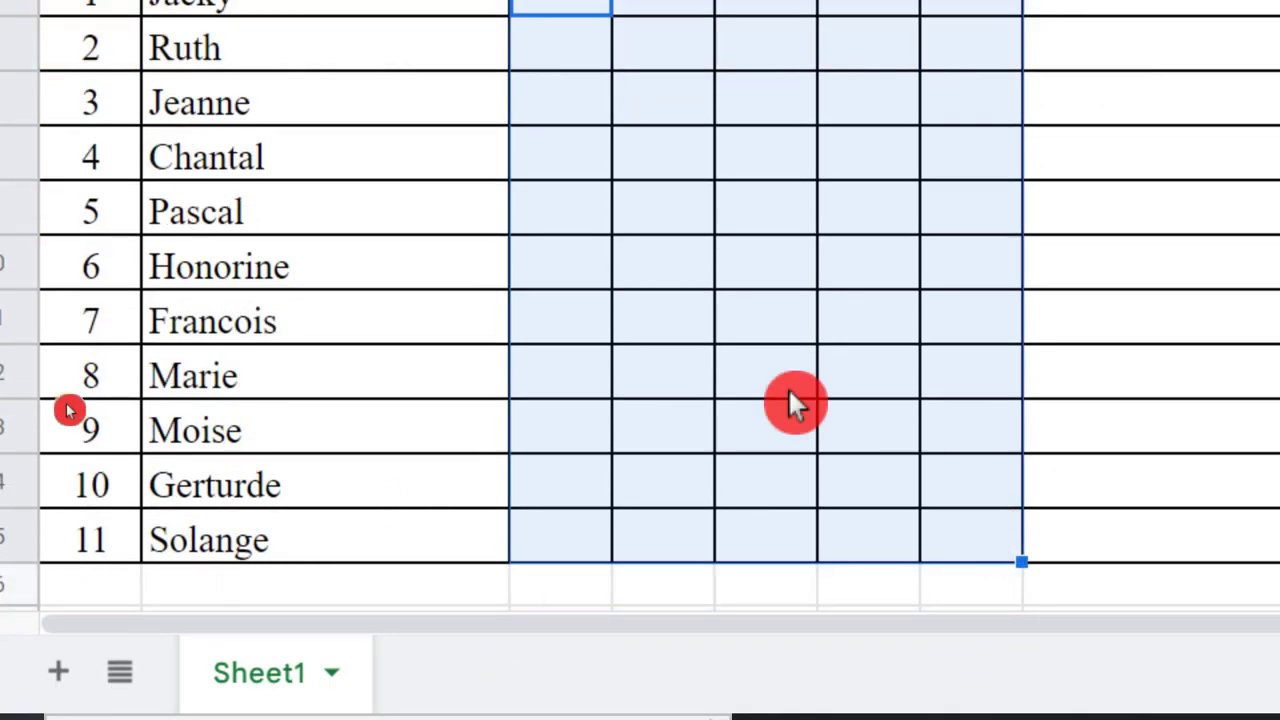
scroll(268, 237, "up", 2)
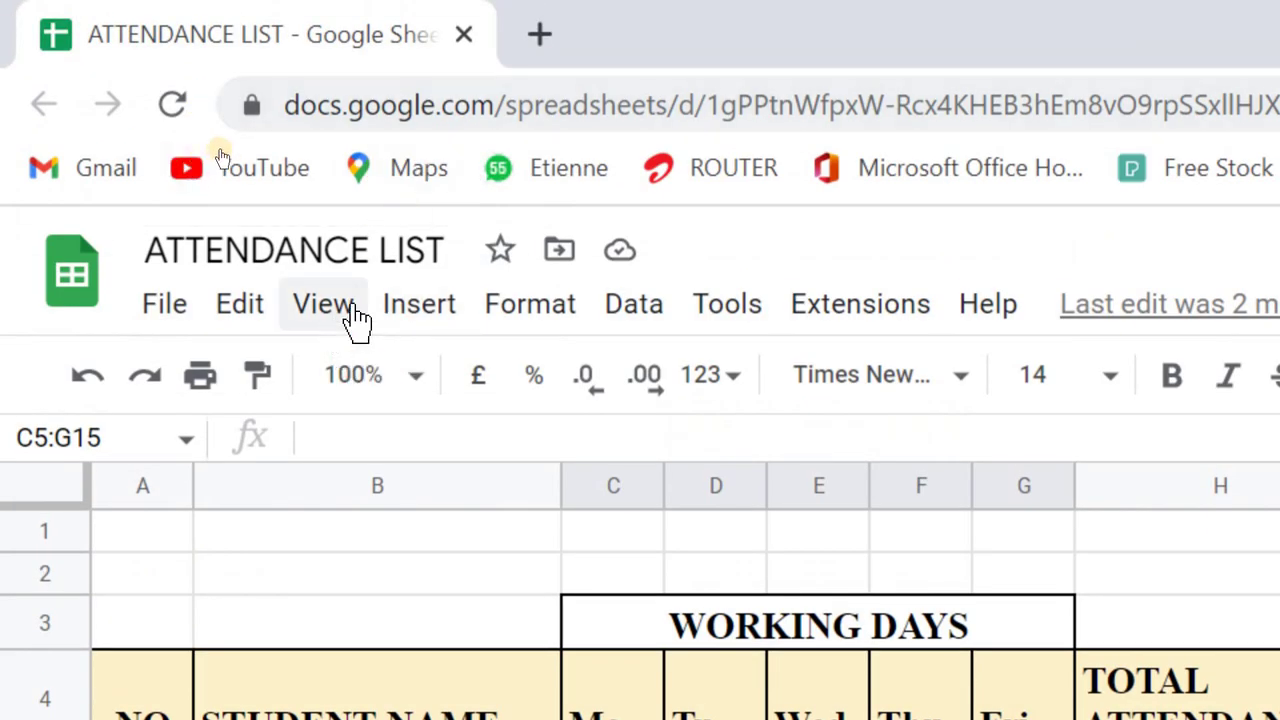
left_click(440, 306)
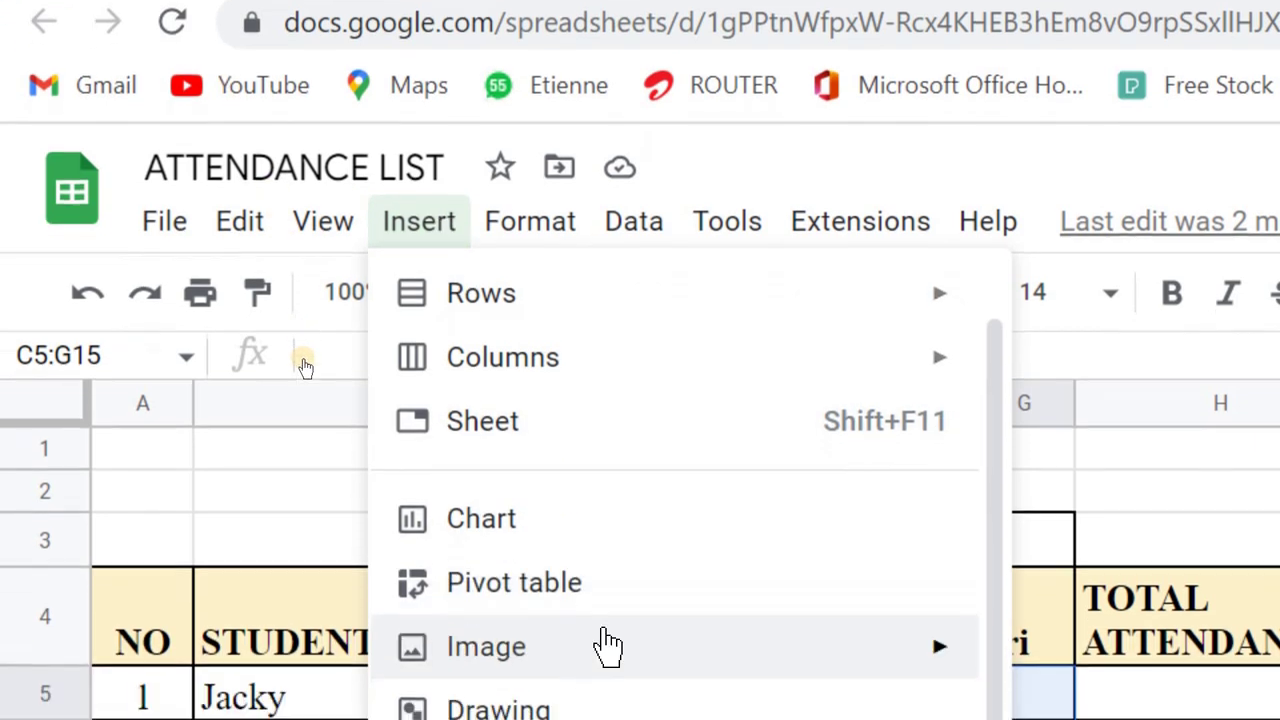
mouse_move(615, 645)
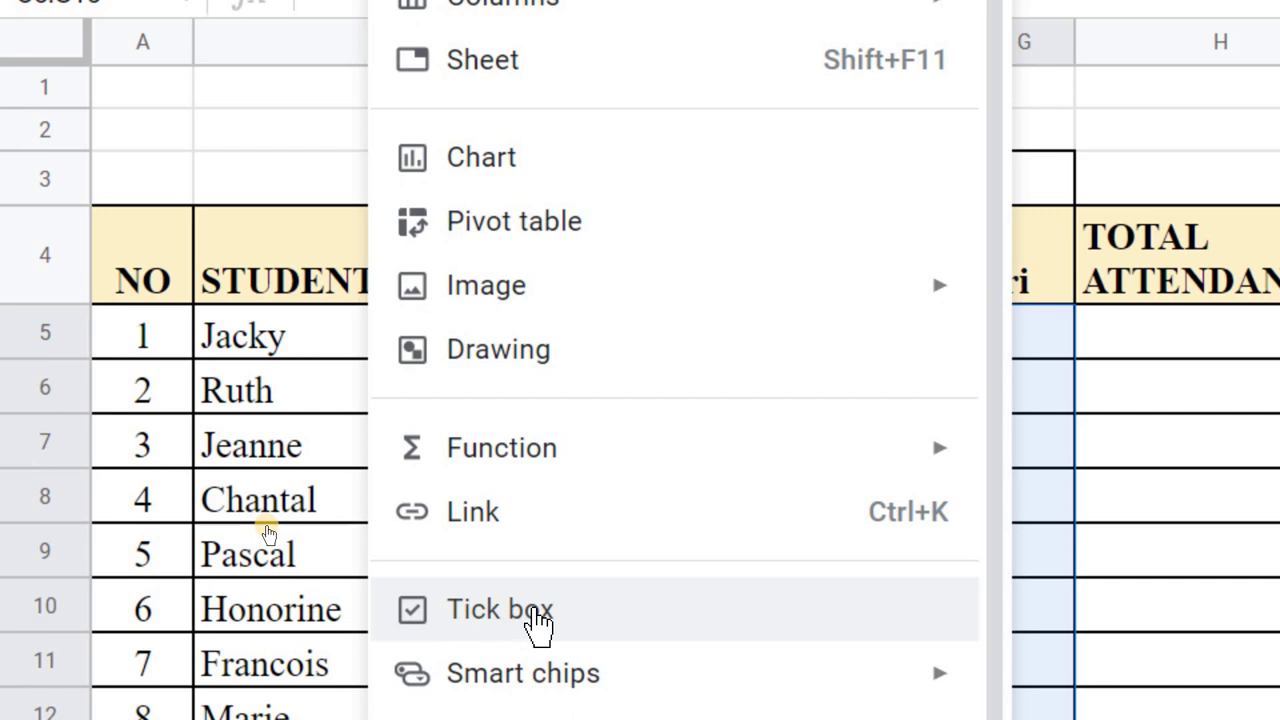
left_click(535, 608)
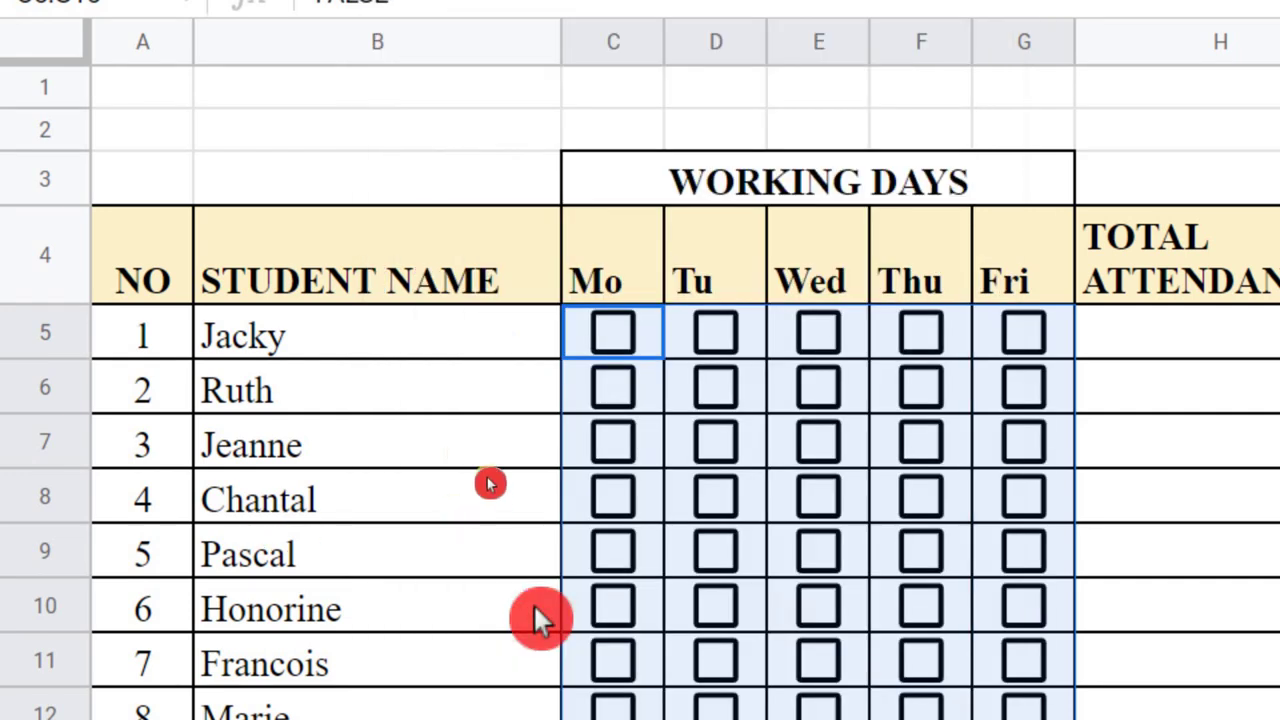
Tick Jacky's Wednesday box and Ruth's Tuesday box.
left_click(838, 347)
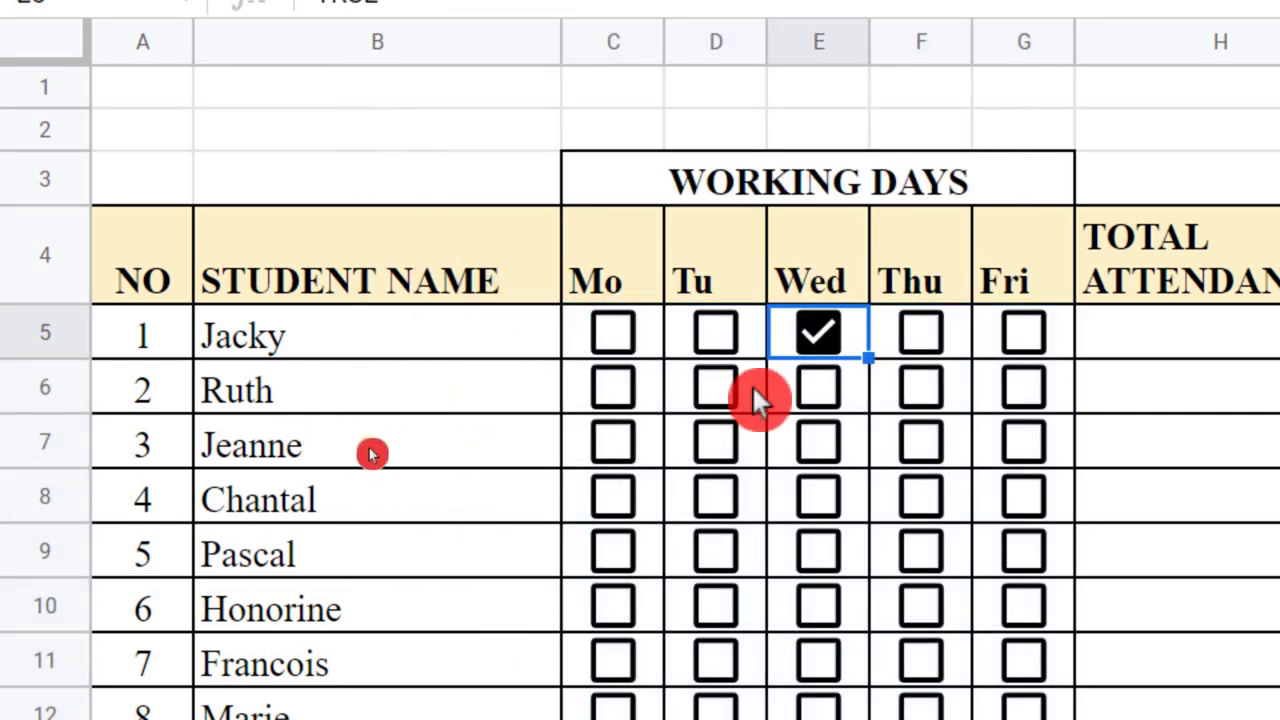
scroll(800, 520, "down", 1)
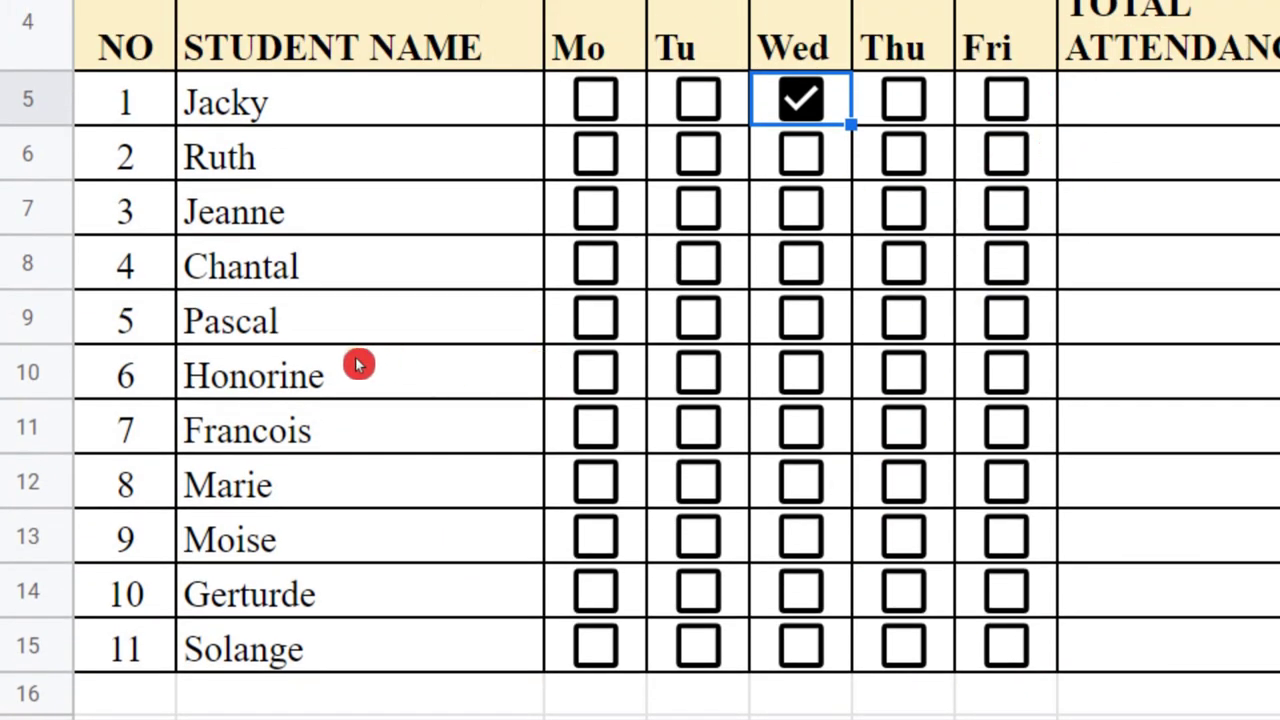
left_click(692, 93)
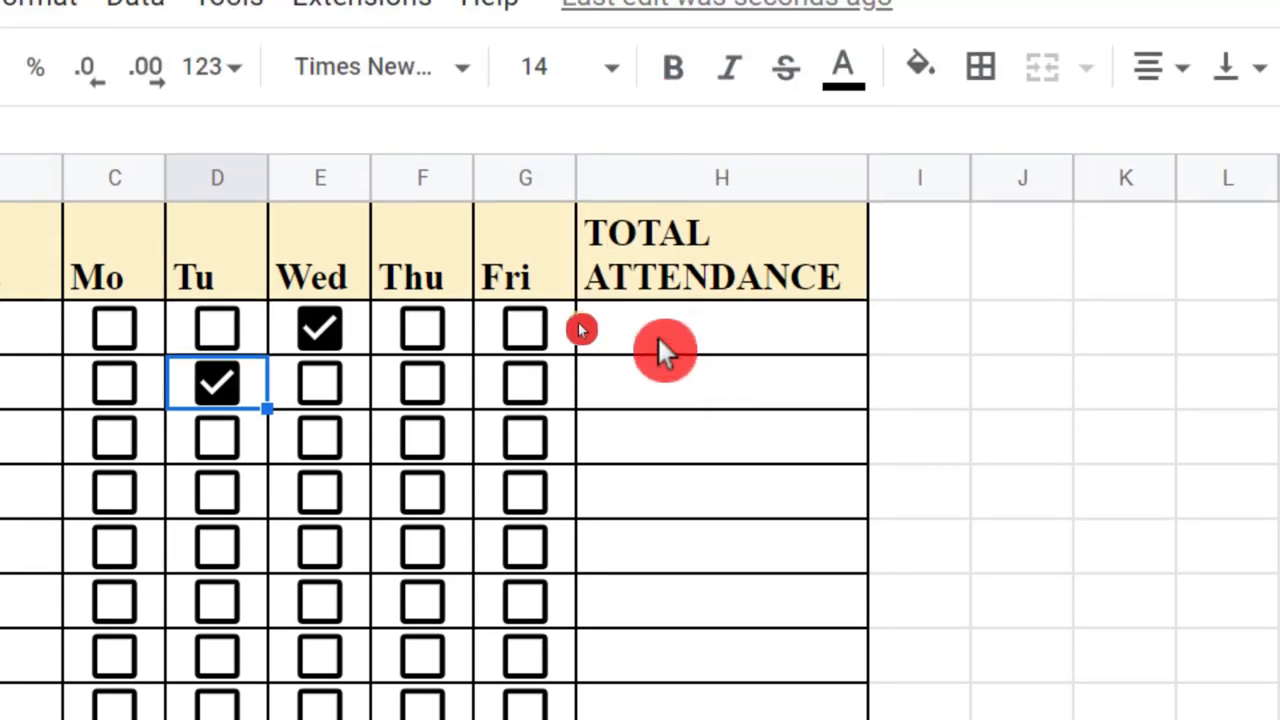
left_click(659, 338)
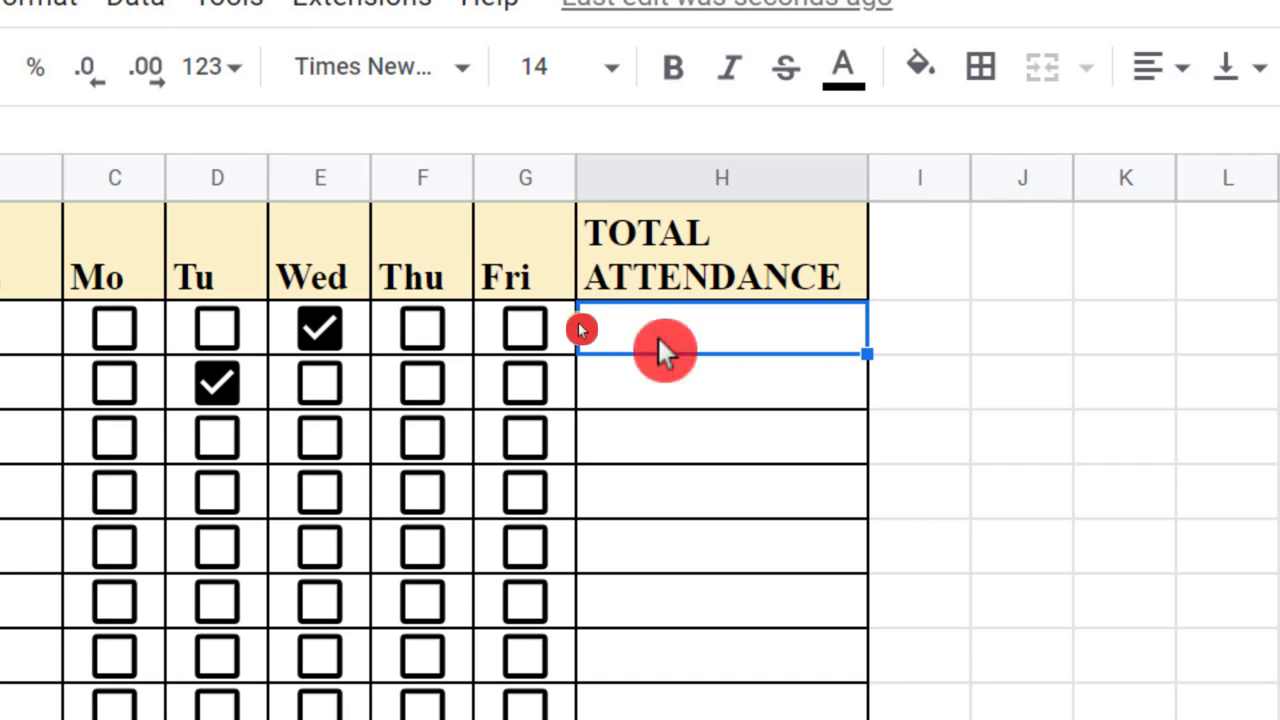
Enter =COUNTIF(C5:G5,TRUE) in Jacky's TOTAL ATTENDANCE cell H5, which shows 1.
type("=")
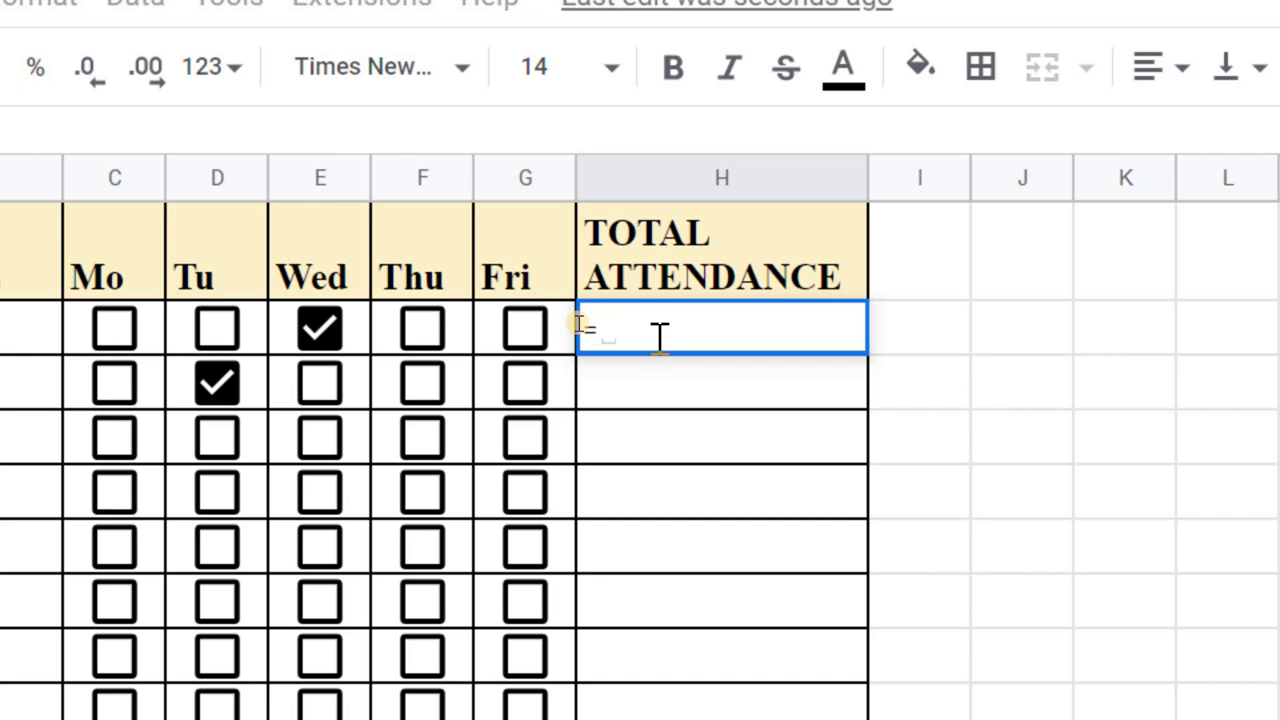
type("CC")
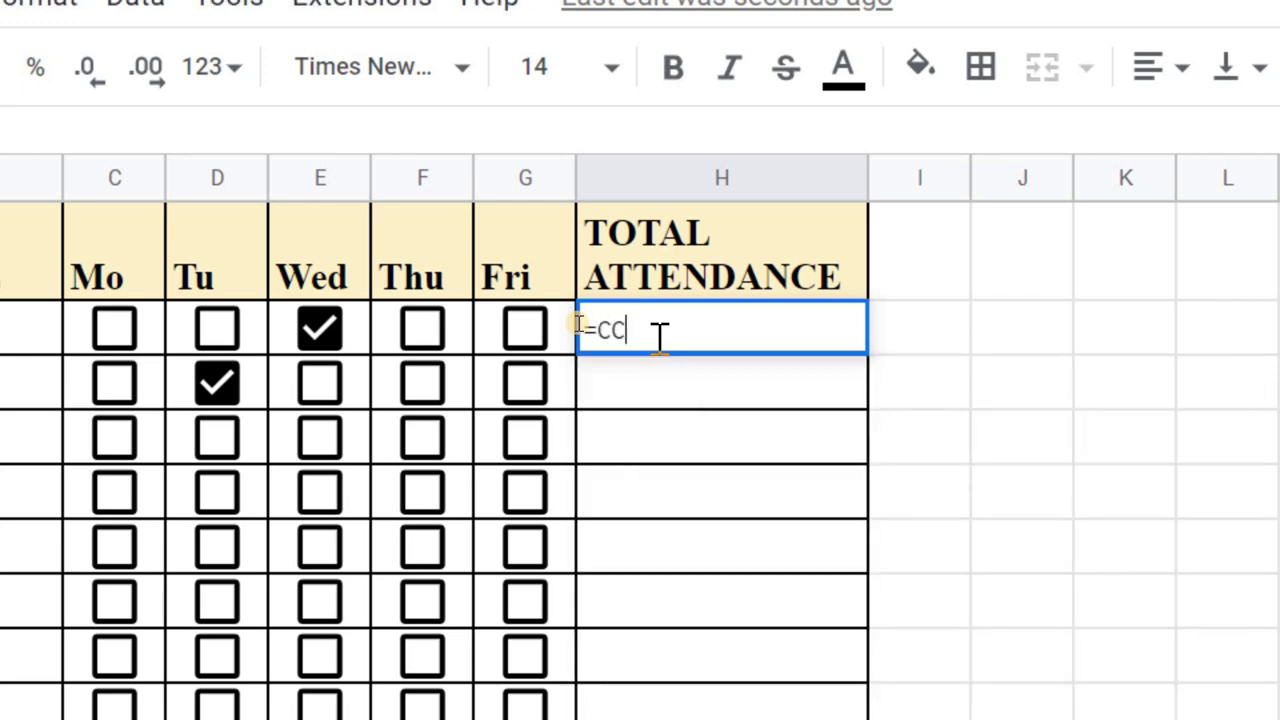
key("BackSpace")
type("OUN")
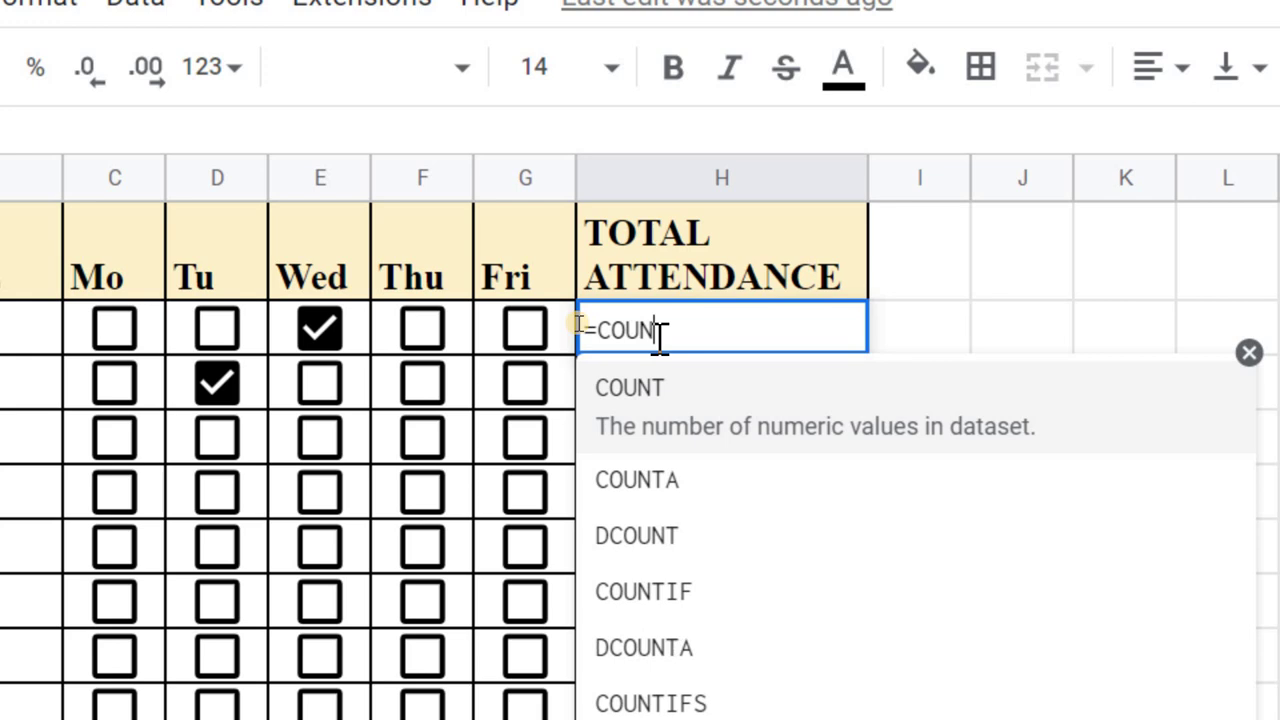
type("TIF")
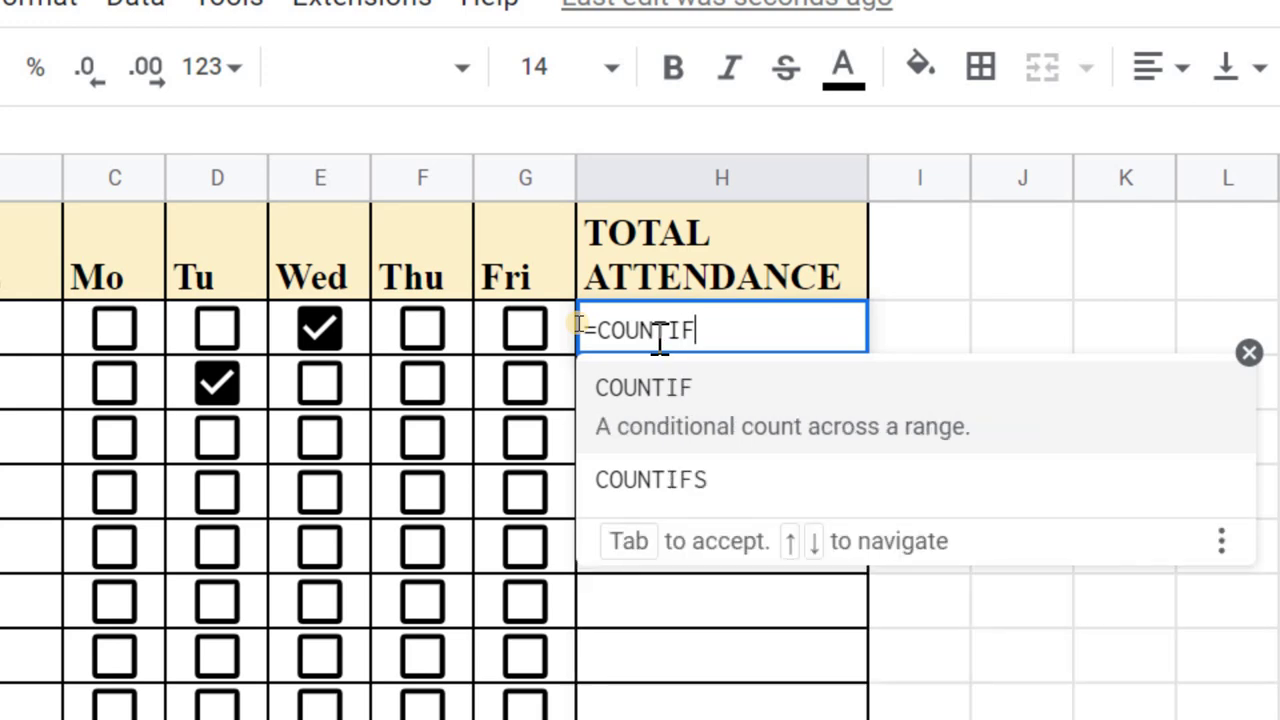
type("(")
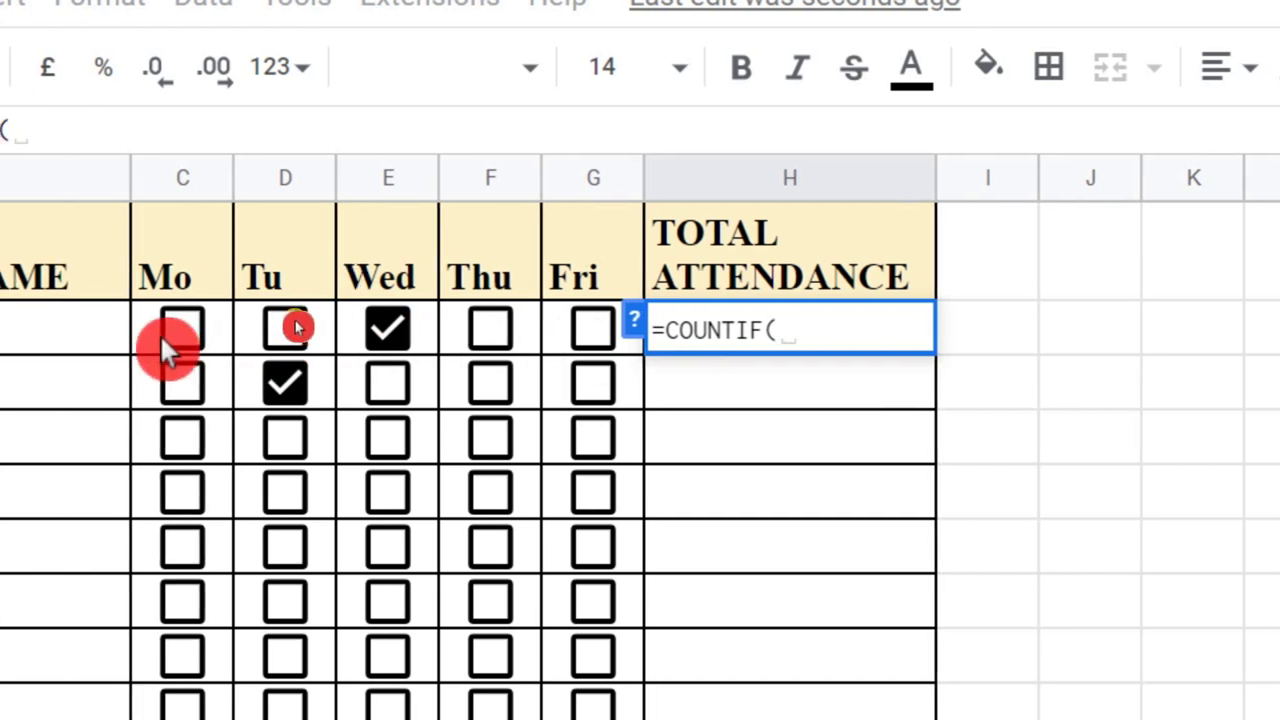
left_click_drag(160, 324, 612, 328)
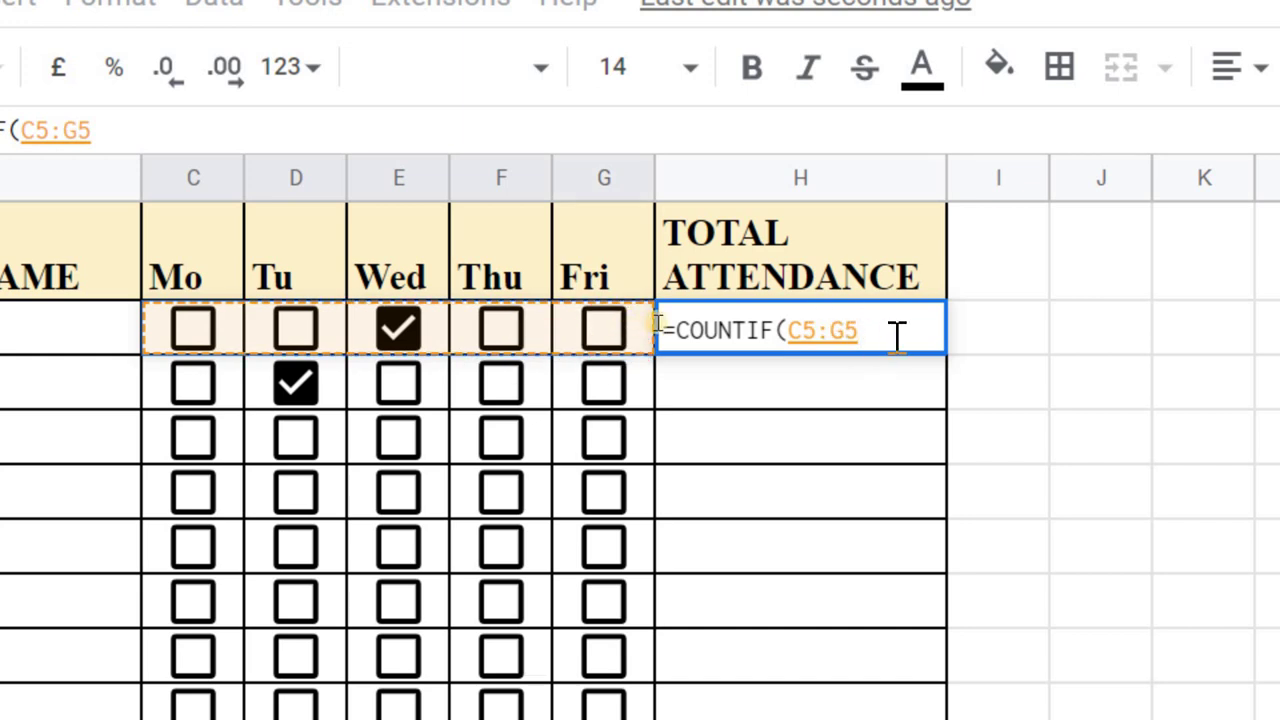
type(",")
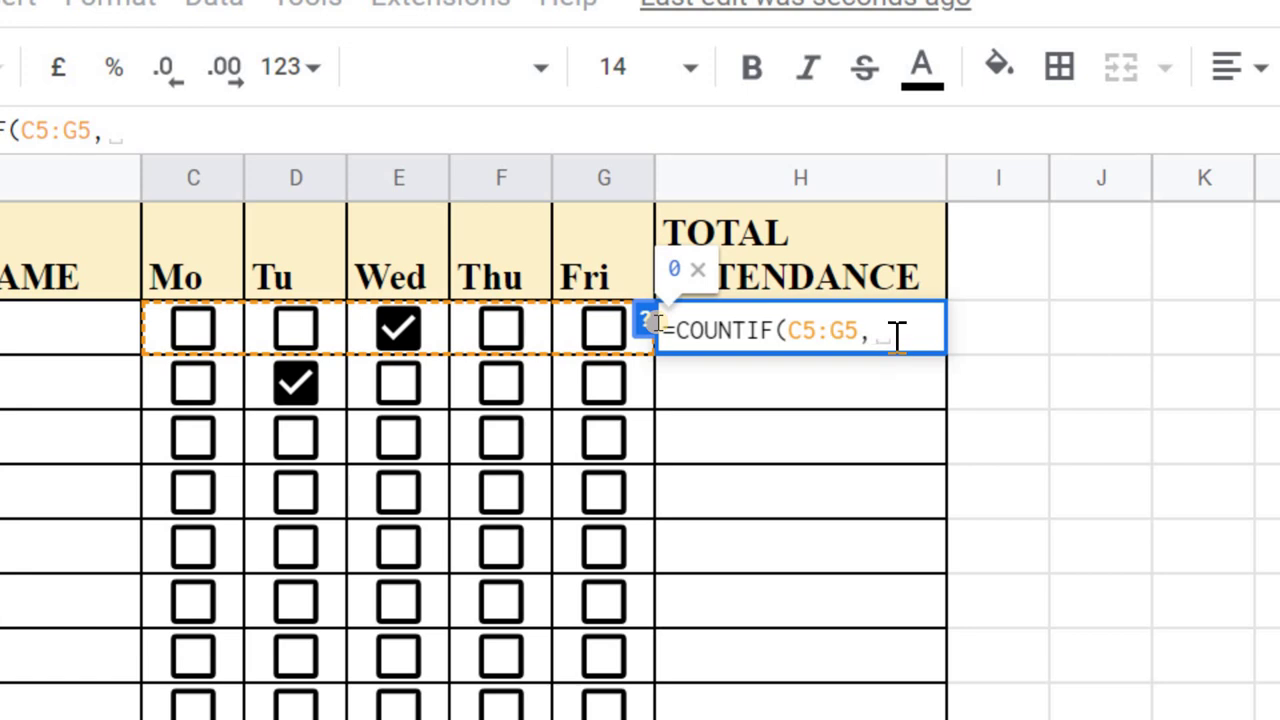
type("TRUE")
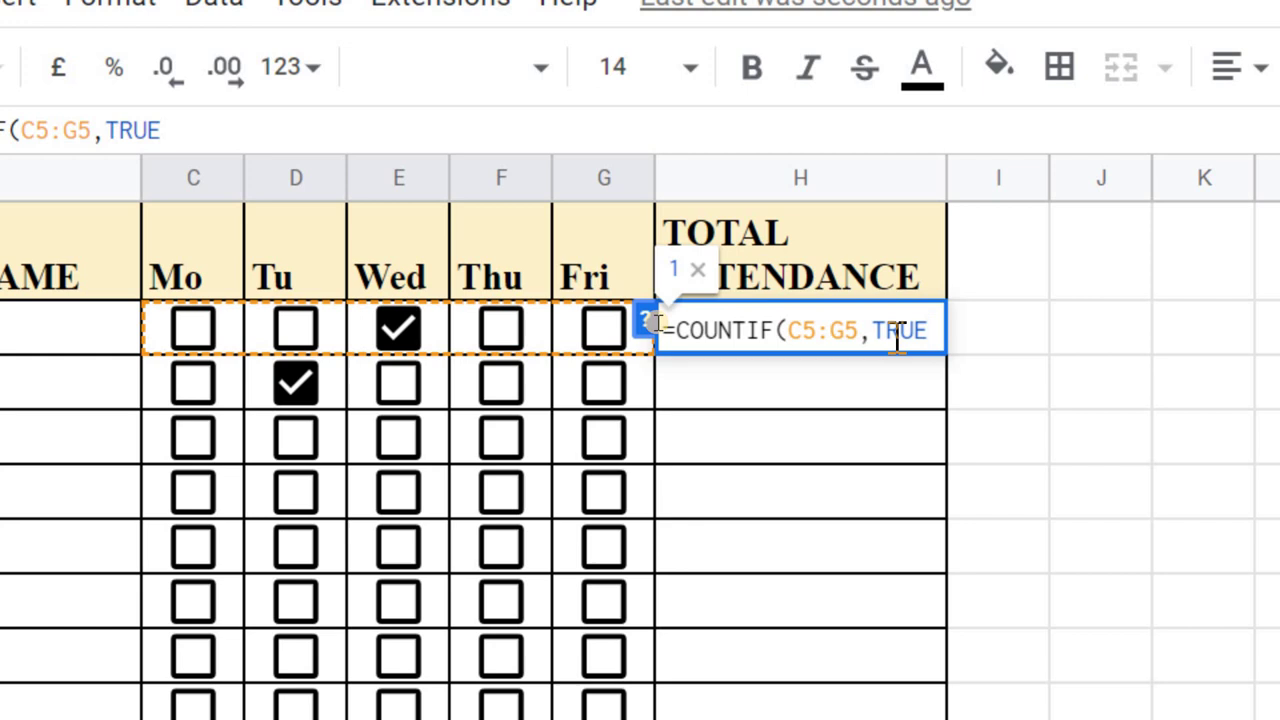
type(")")
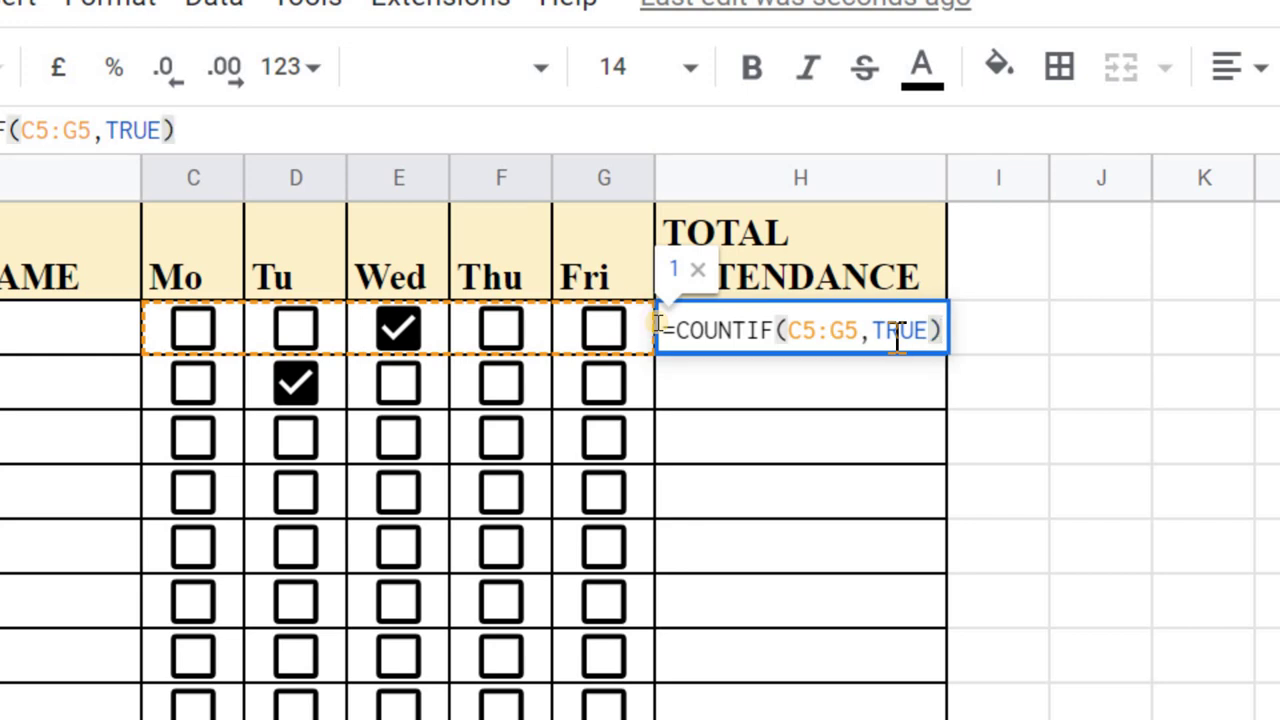
key("Return")
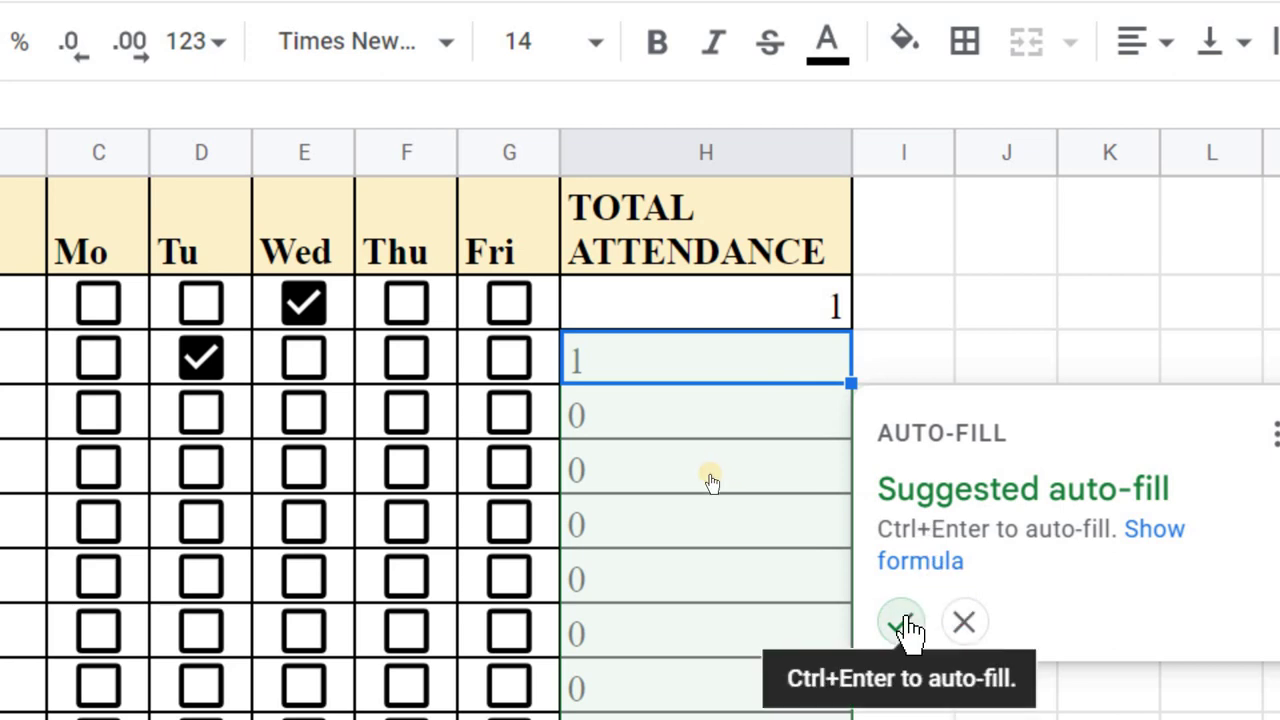
Fill the COUNTIF formula down TOTAL ATTENDANCE and tick Jacky's Monday, Tuesday and Thursday.
left_click(903, 624)
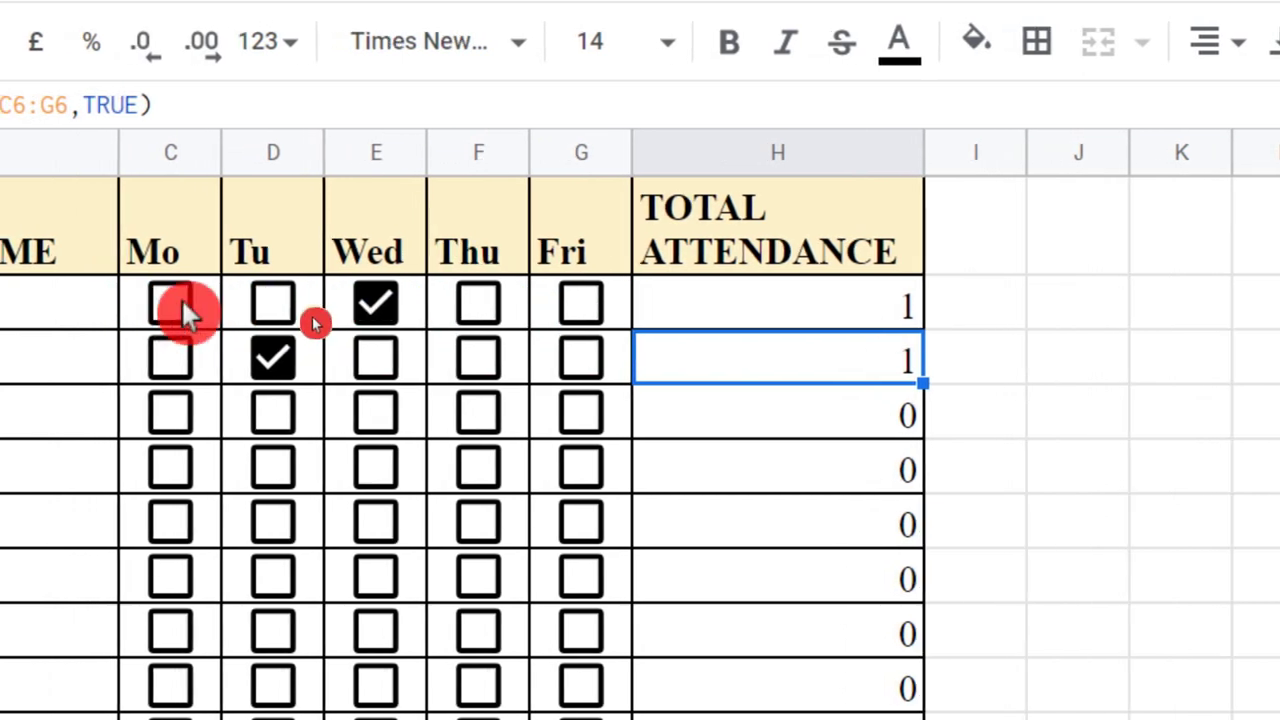
left_click(183, 303)
left_click(272, 303)
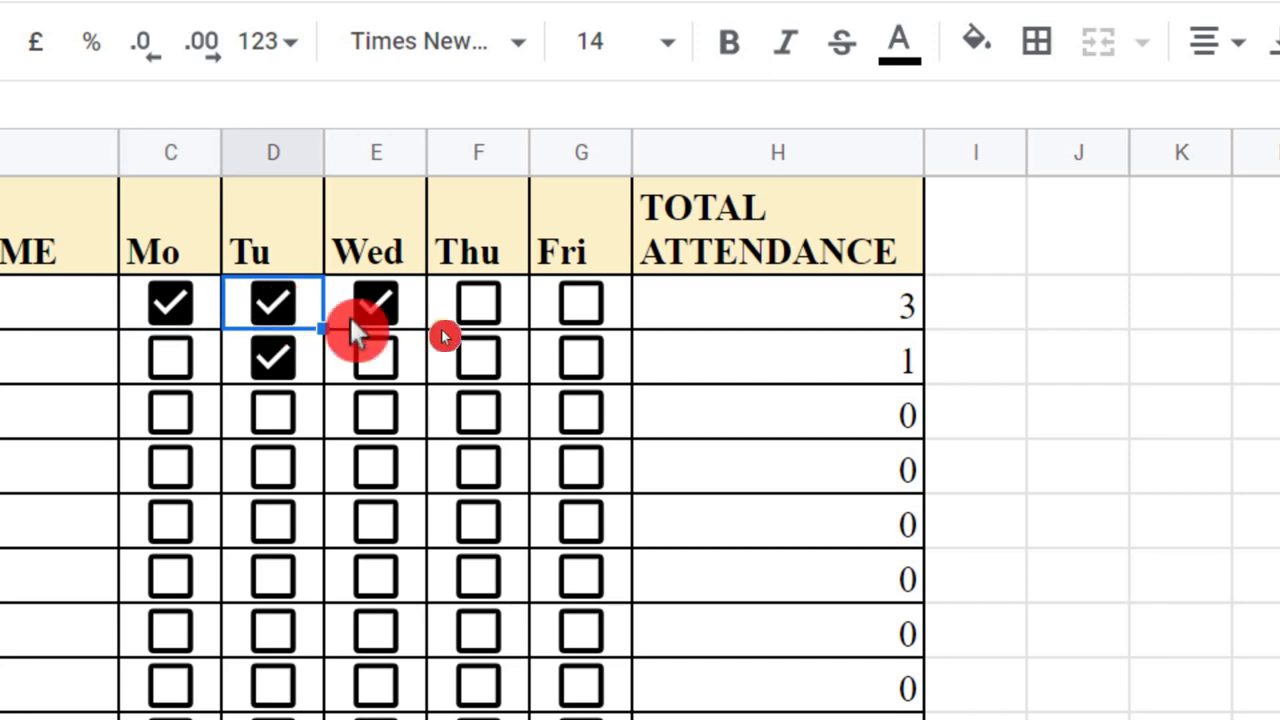
left_click(481, 304)
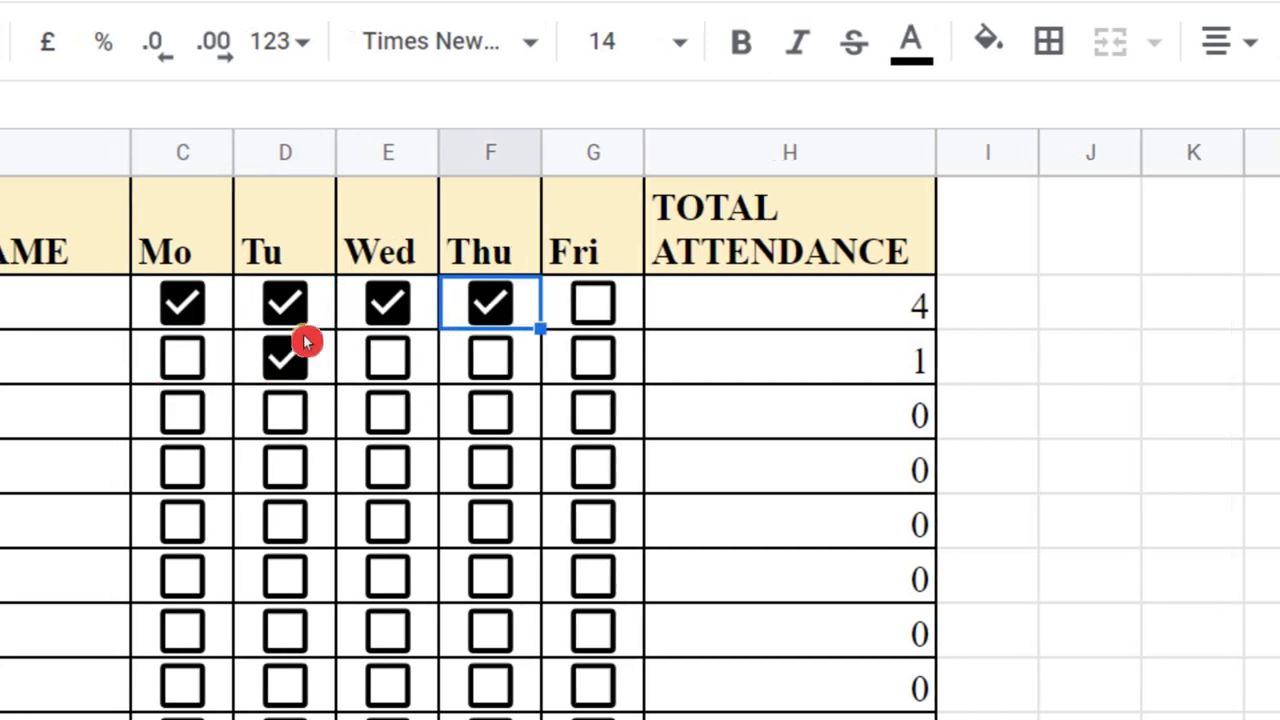
Tick assorted Mo–Fri boxes for the second through sixth students.
left_click(182, 357)
left_click(395, 357)
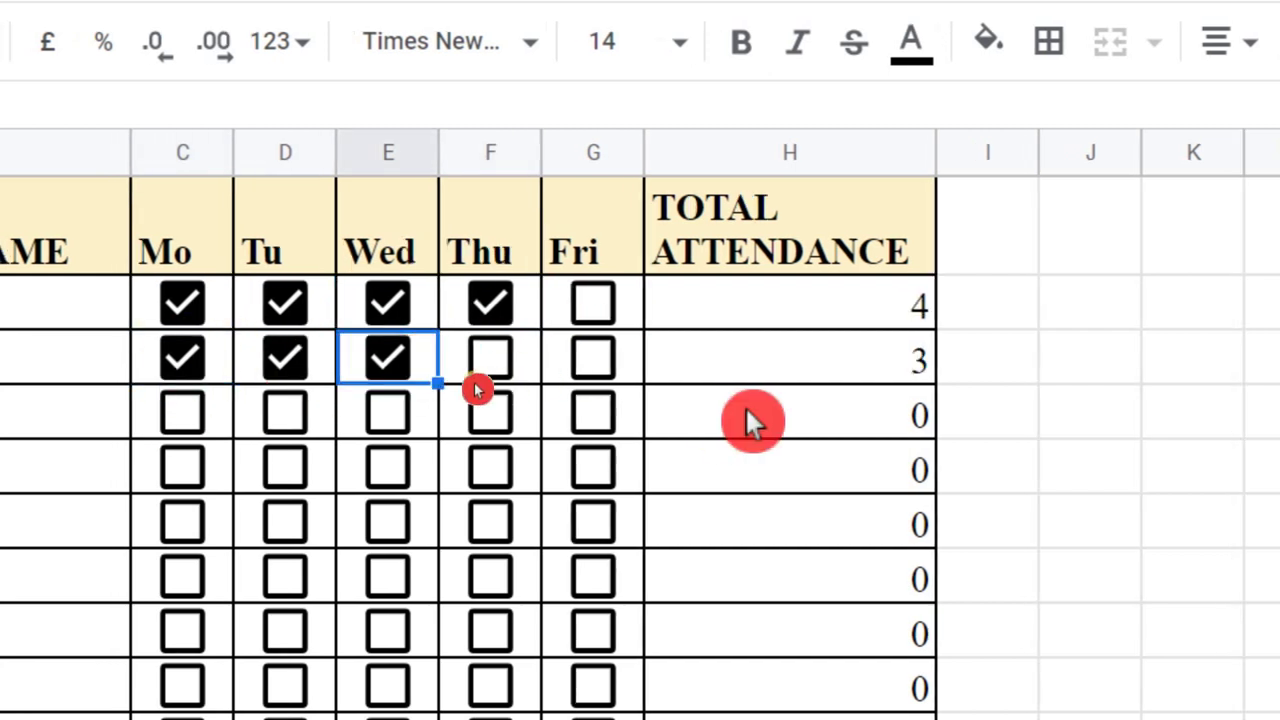
left_click(476, 420)
left_click(388, 466)
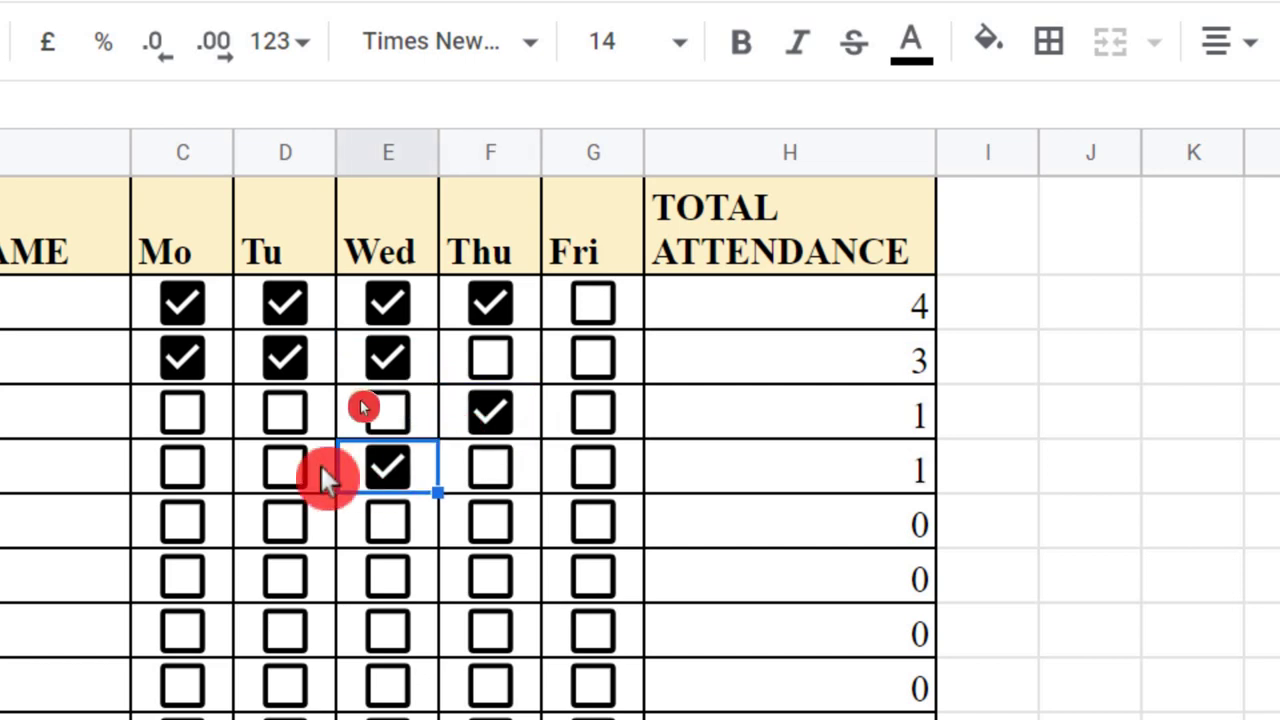
left_click(286, 466)
left_click(185, 466)
left_click(285, 522)
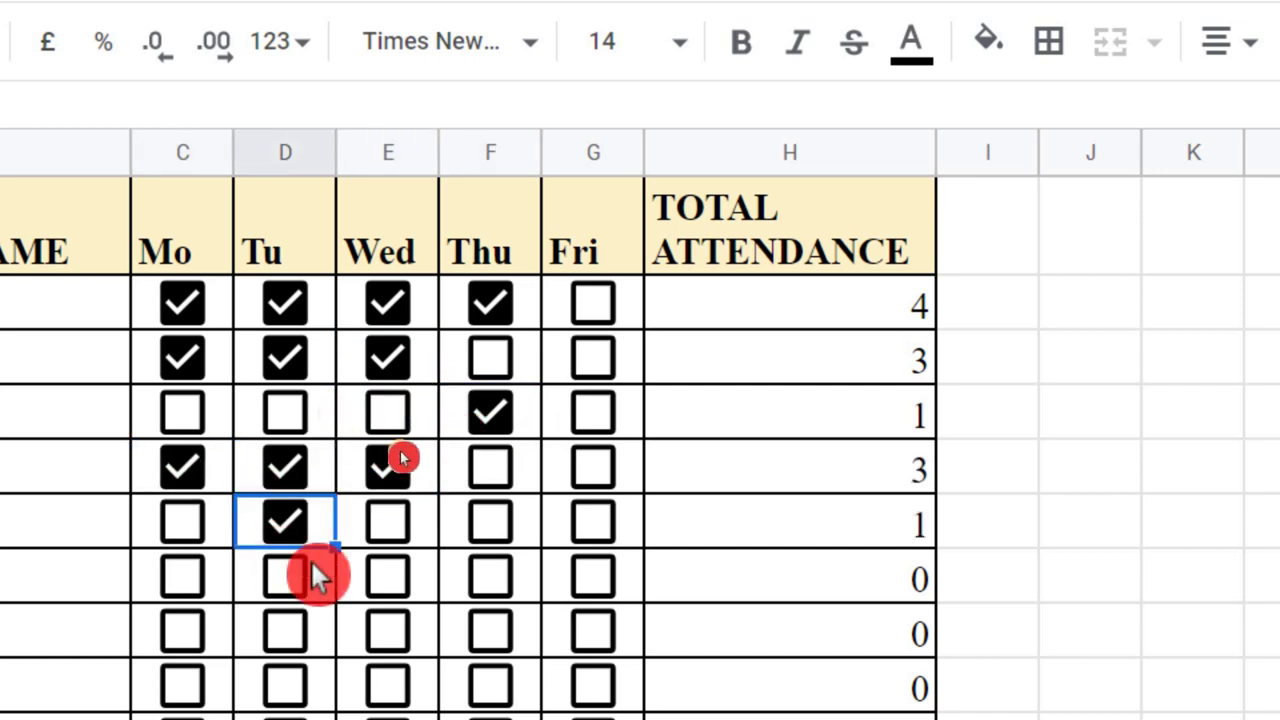
left_click(390, 575)
left_click(537, 590)
left_click(595, 575)
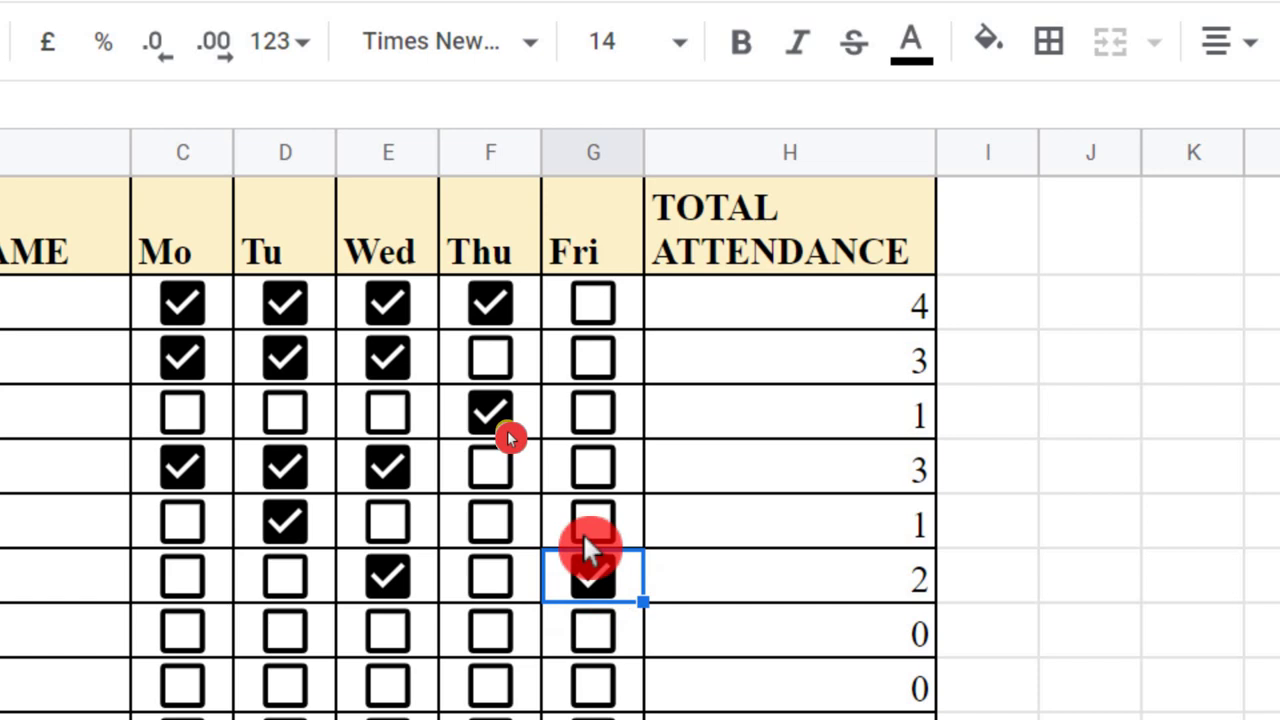
left_click(587, 540)
left_click(505, 530)
left_click(205, 590)
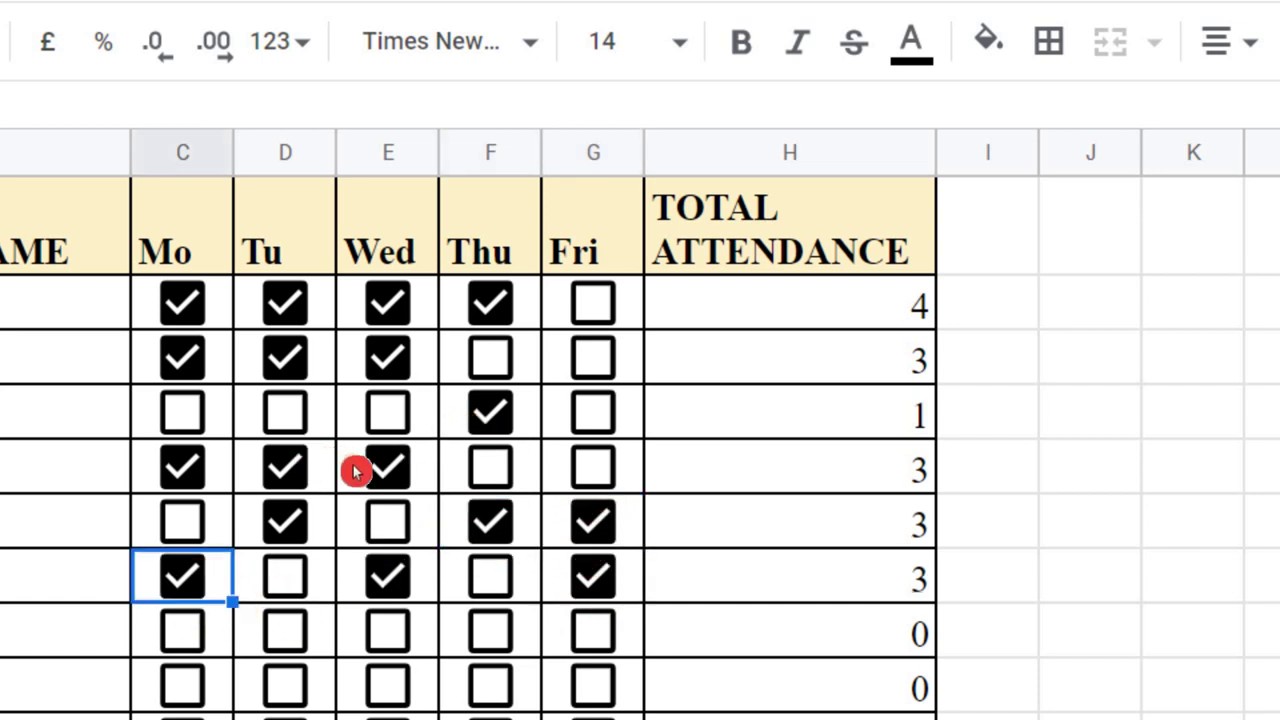
Tick Mo–Thu for the next student and all five days for the following student.
scroll(277, 629, "down", 2)
left_click(185, 478)
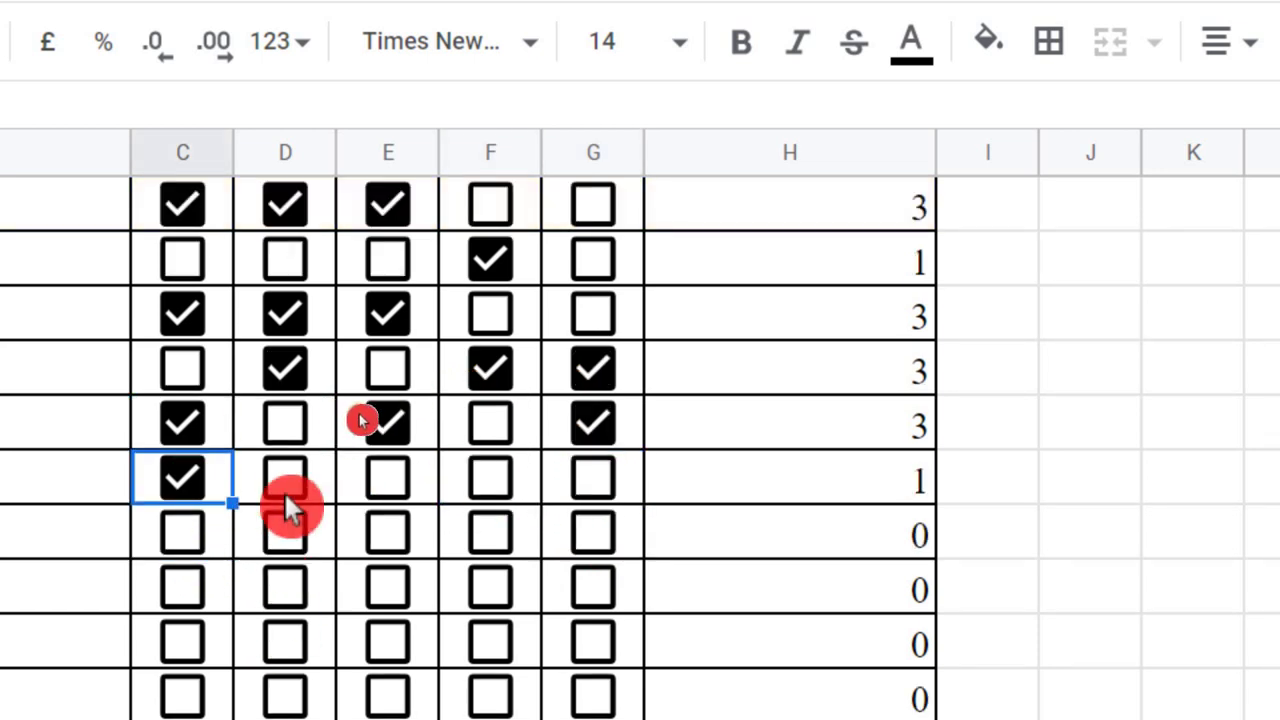
left_click(286, 485)
left_click(390, 482)
left_click(489, 482)
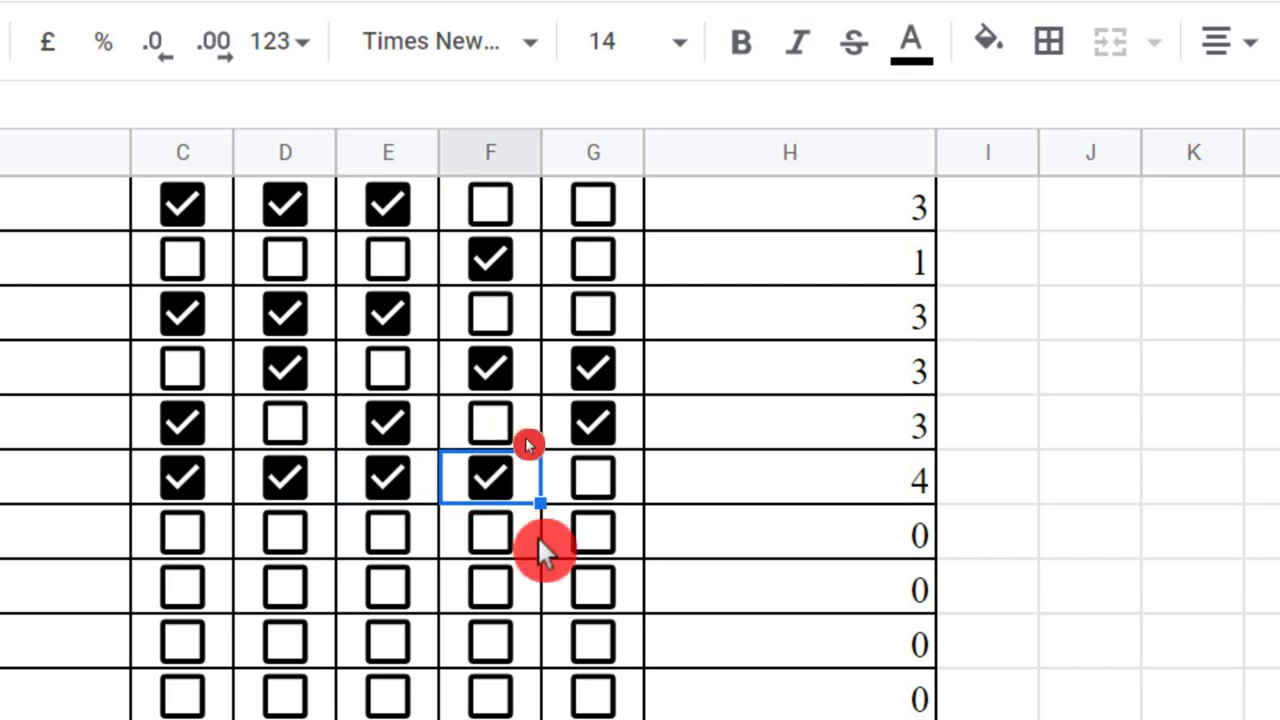
left_click(622, 540)
left_click(588, 538)
left_click(493, 535)
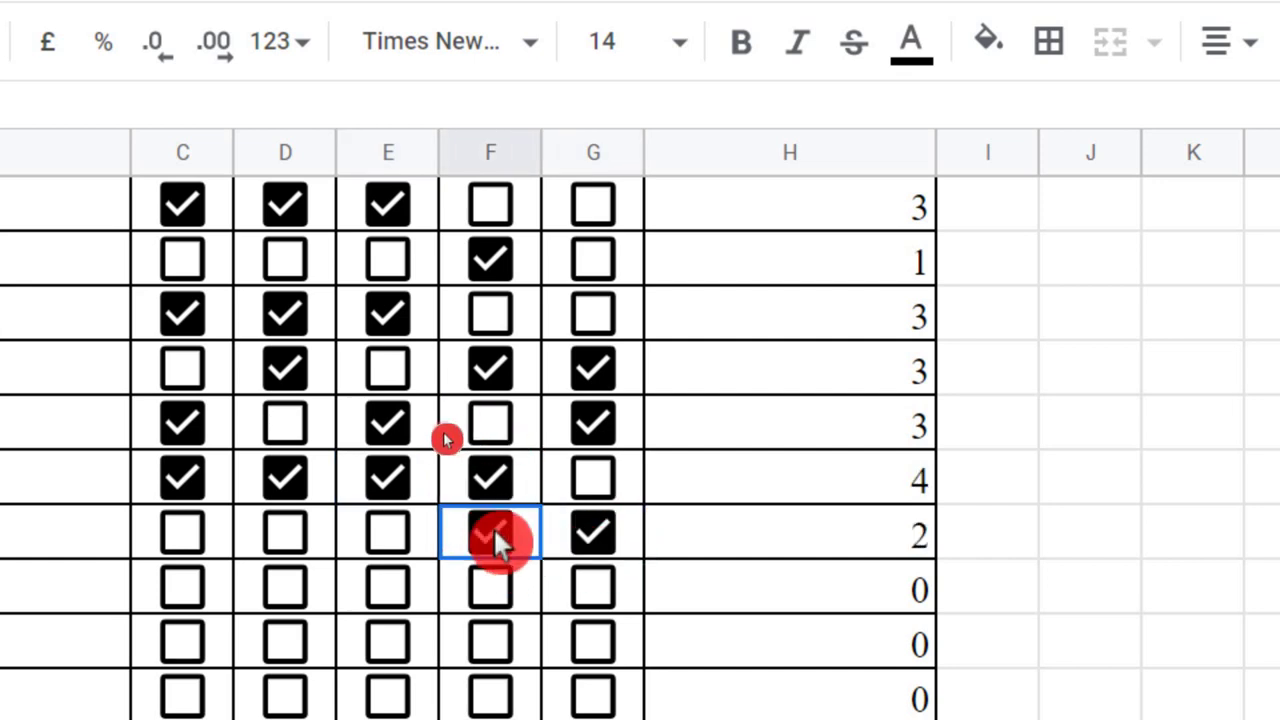
left_click(372, 535)
left_click(272, 527)
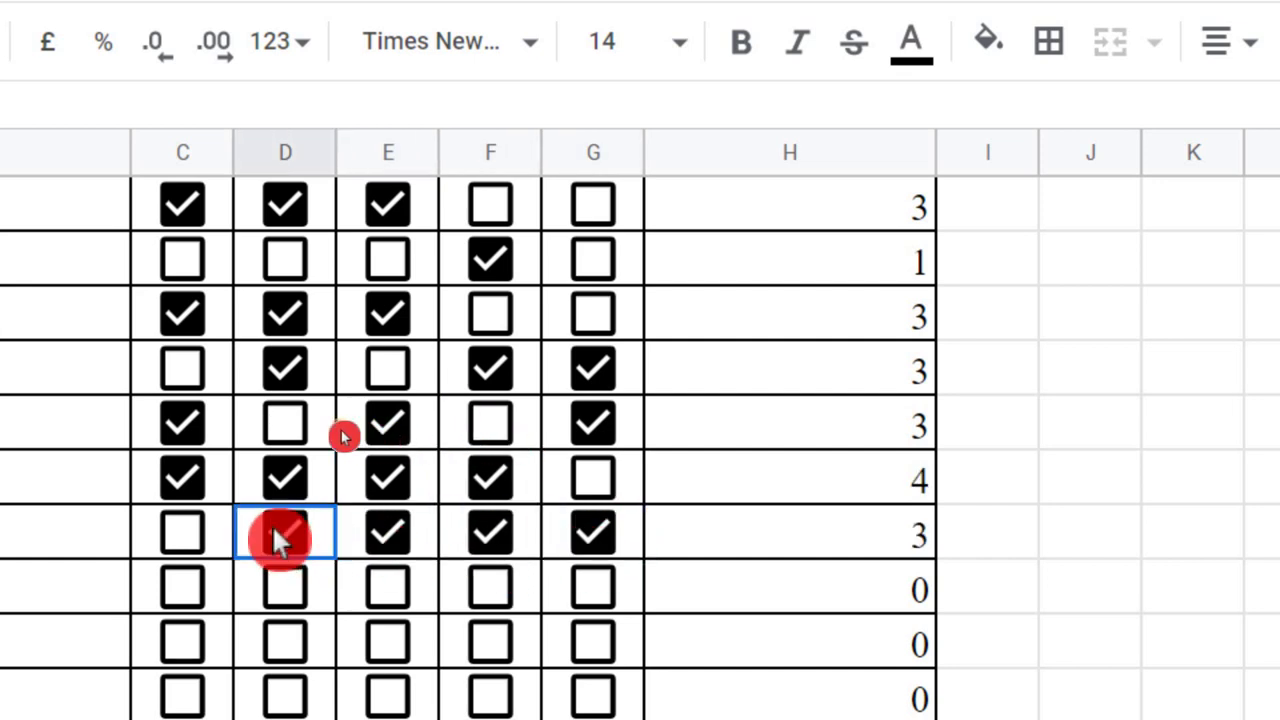
left_click(192, 532)
Tick all five days for the next student and Tu–Fri for the one after, totals 5 and 4.
left_click(182, 588)
left_click(288, 590)
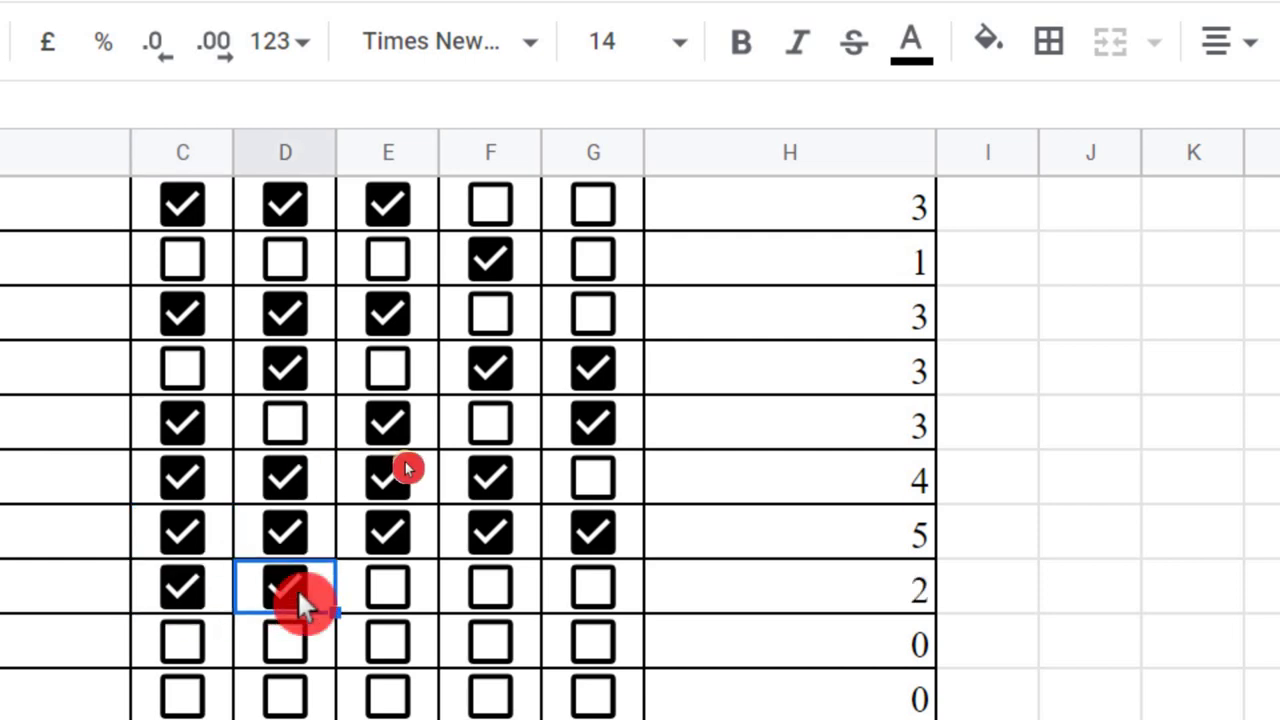
left_click(390, 590)
left_click(508, 578)
left_click(581, 585)
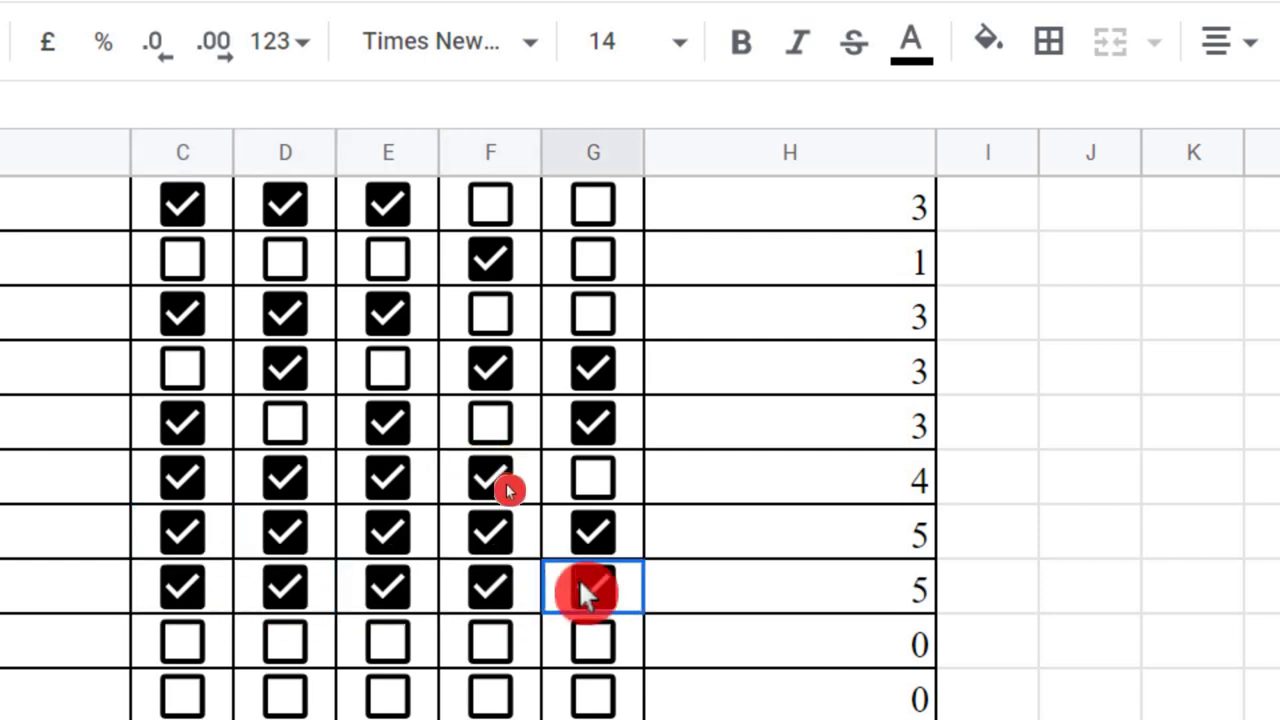
left_click(585, 640)
left_click(475, 640)
left_click(382, 640)
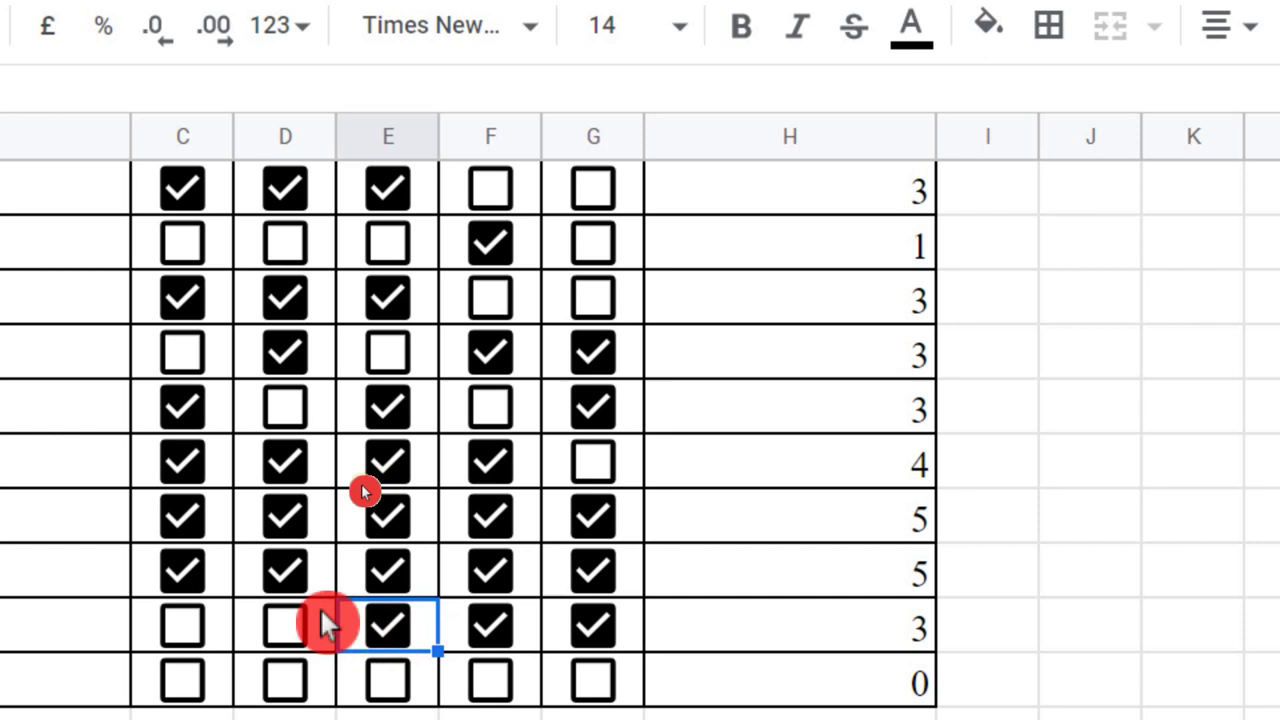
left_click(286, 620)
Tick the second student's Thursday and Friday and the third student's Monday and Tuesday.
scroll(396, 404, "down", 4)
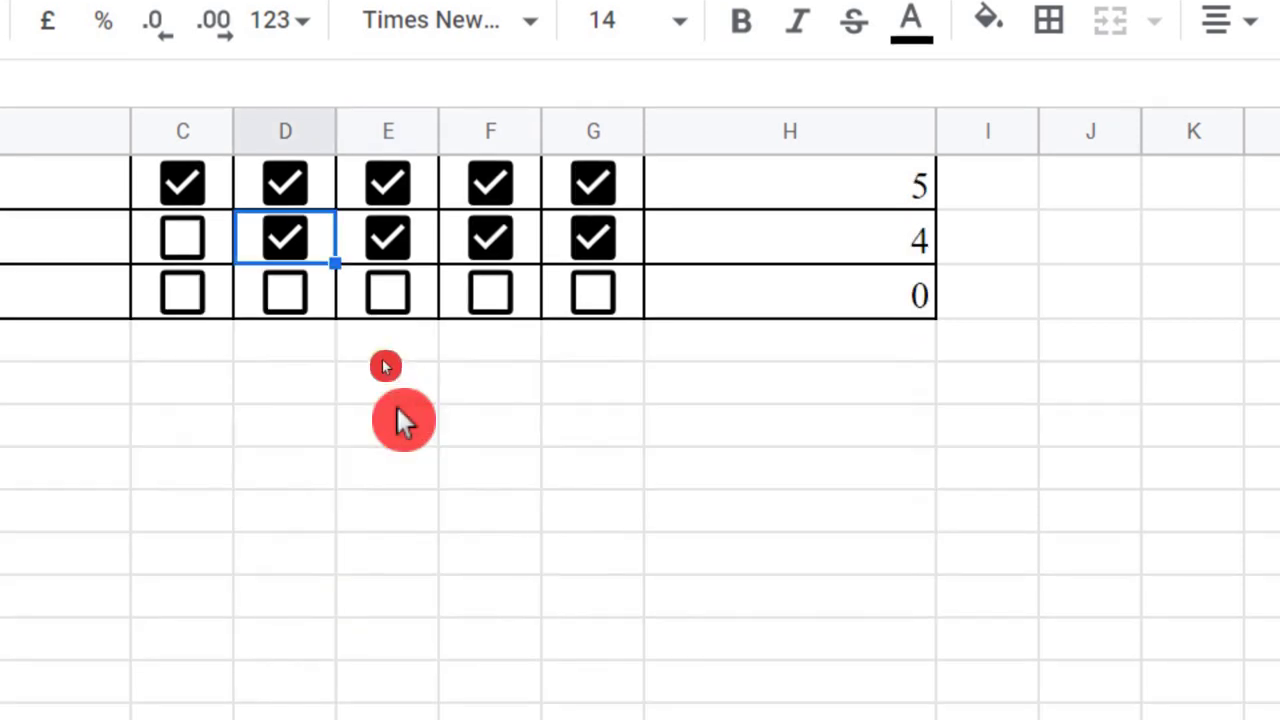
scroll(396, 404, "up", 5)
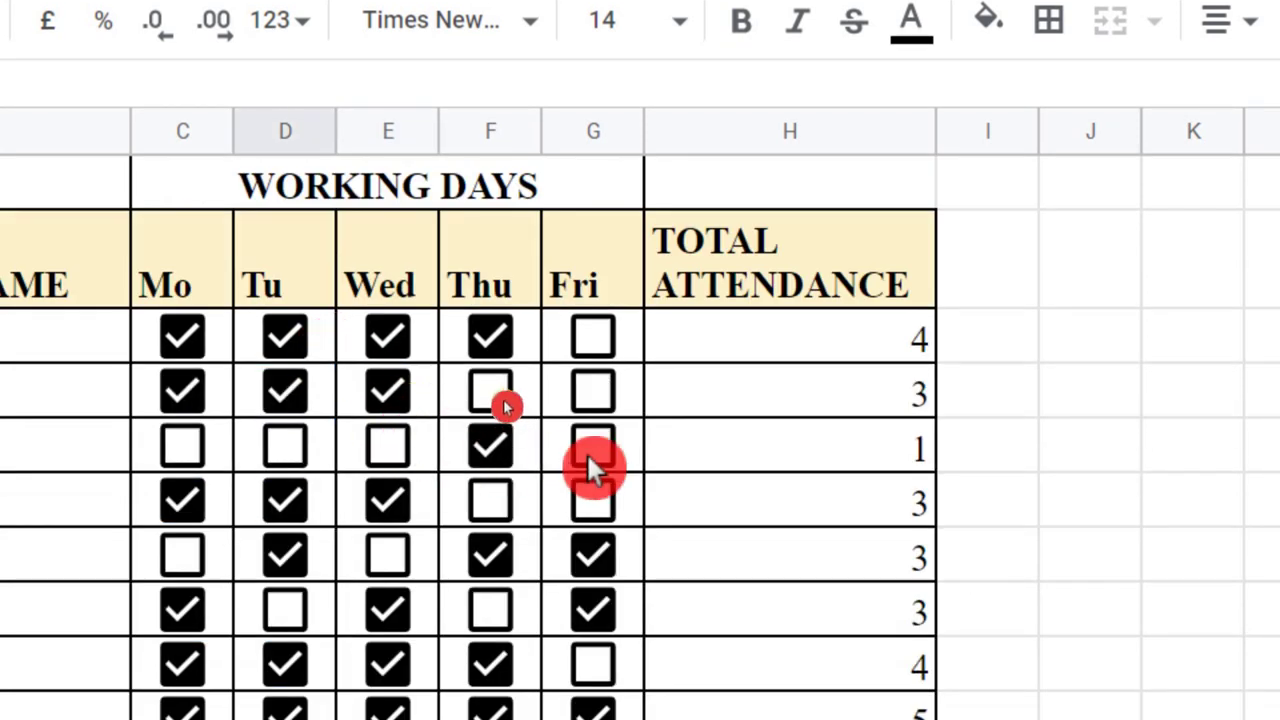
left_click(494, 395)
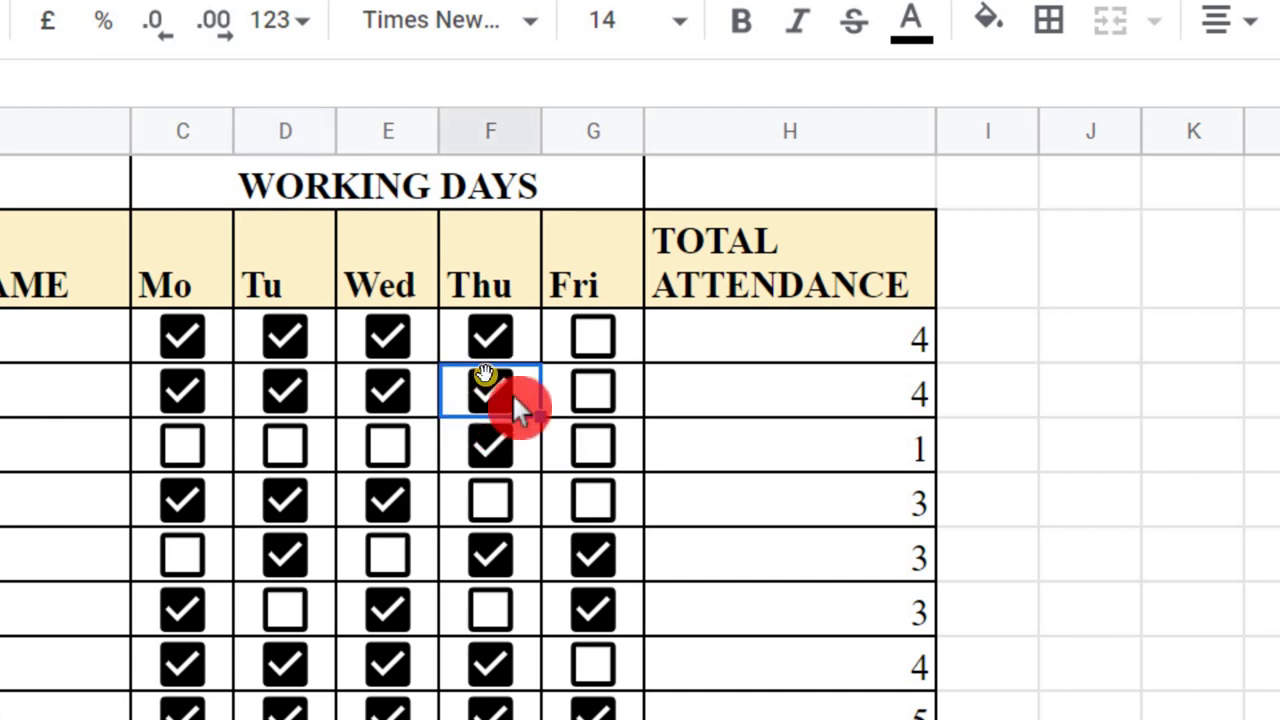
left_click(590, 398)
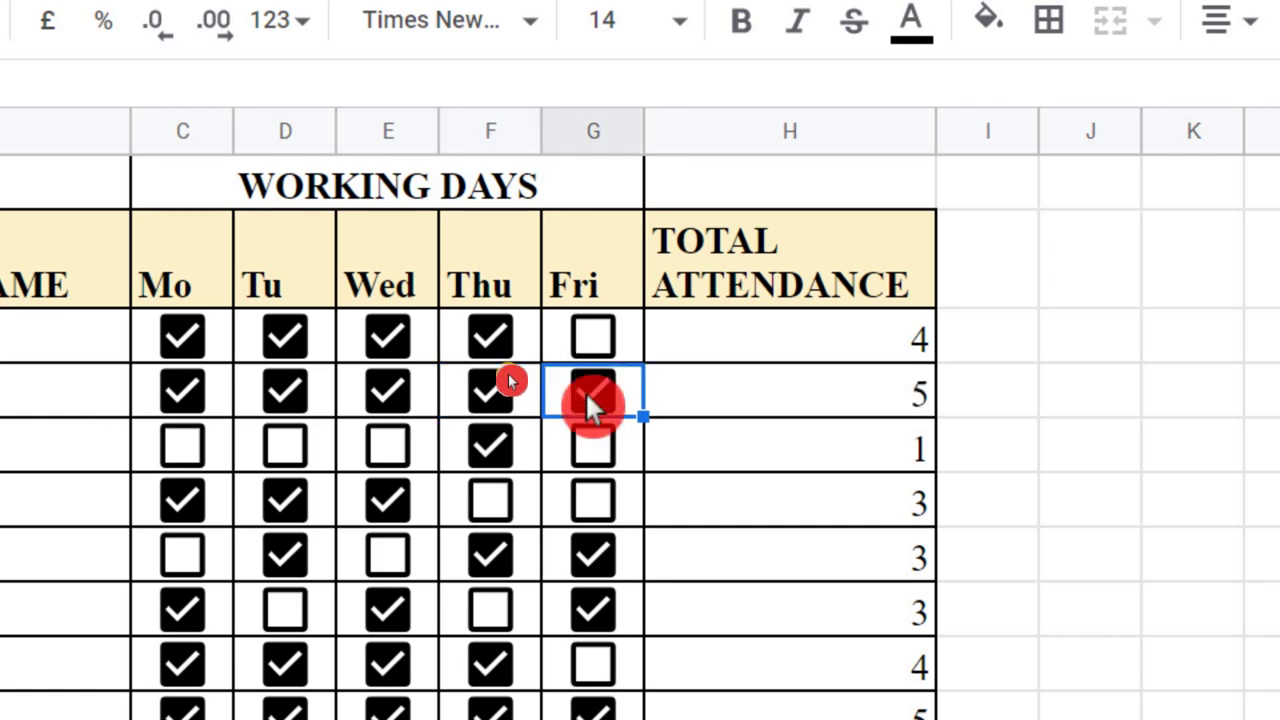
left_click(185, 446)
left_click(288, 447)
Tick Monday and Wednesday for another student, reaching 5, and Thursday for the next.
scroll(405, 450, "down", 3)
scroll(406, 447, "down", 2)
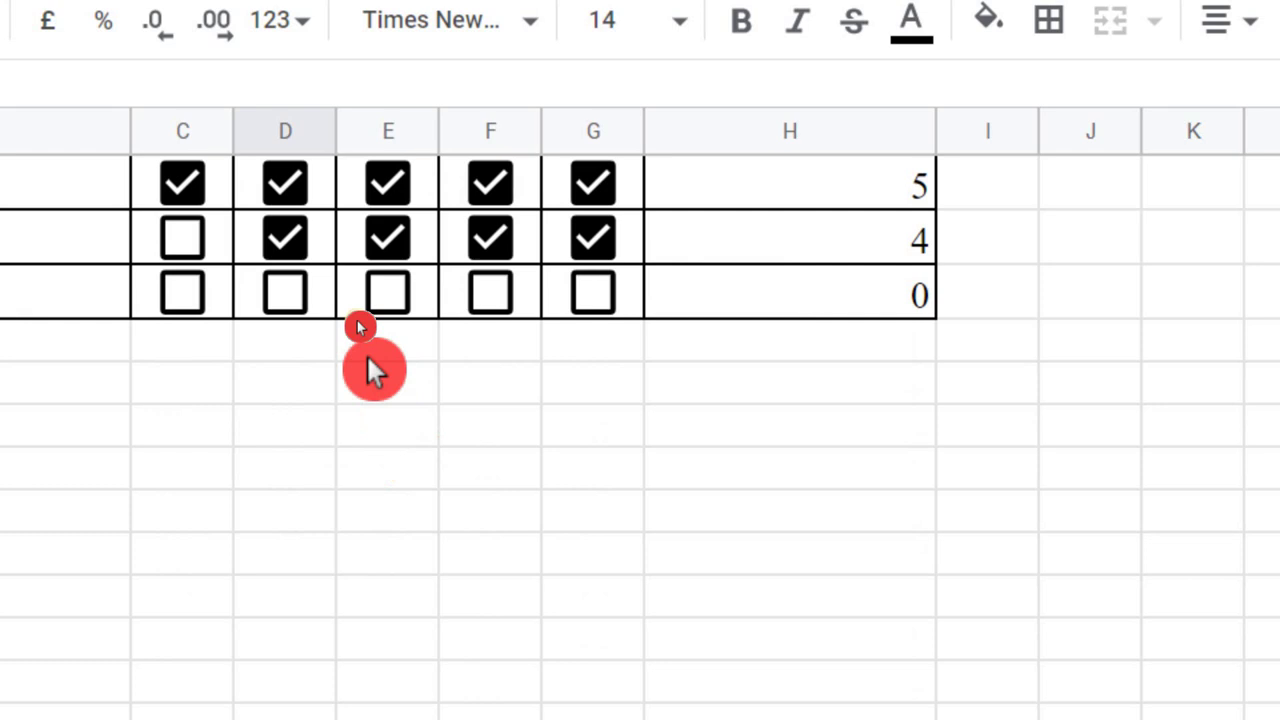
scroll(366, 366, "up", 4)
left_click(183, 347)
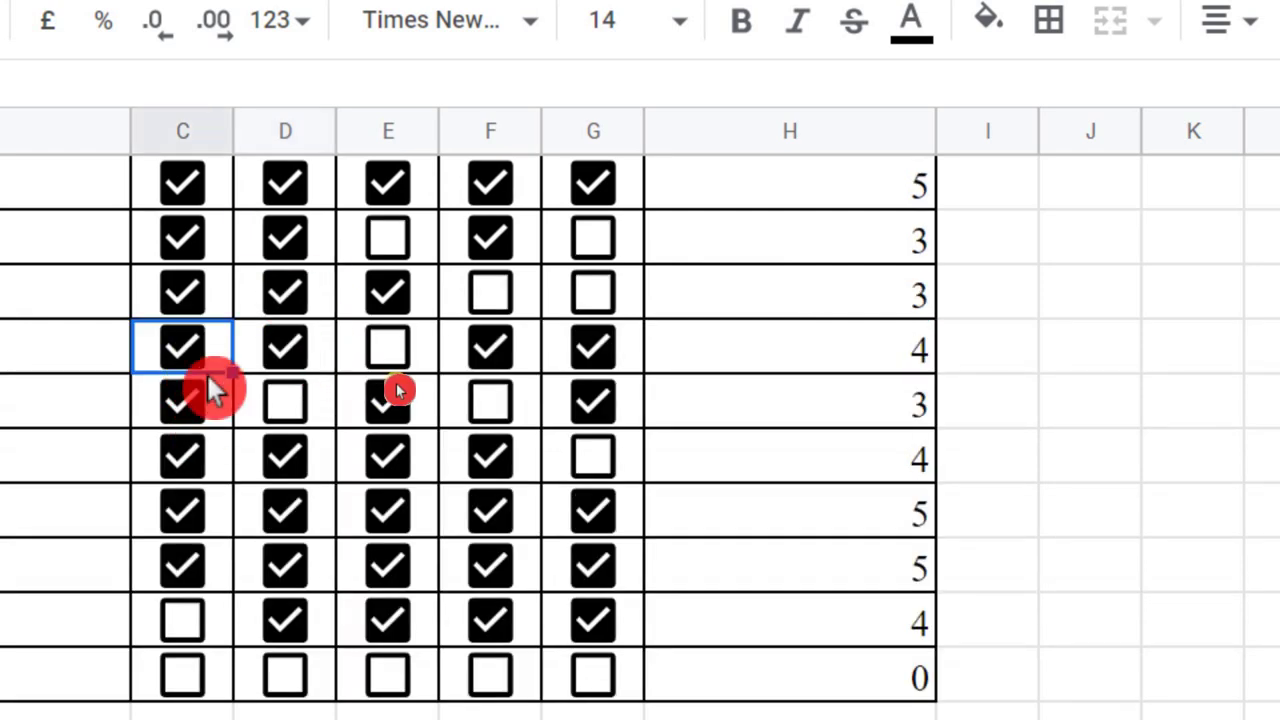
left_click(389, 350)
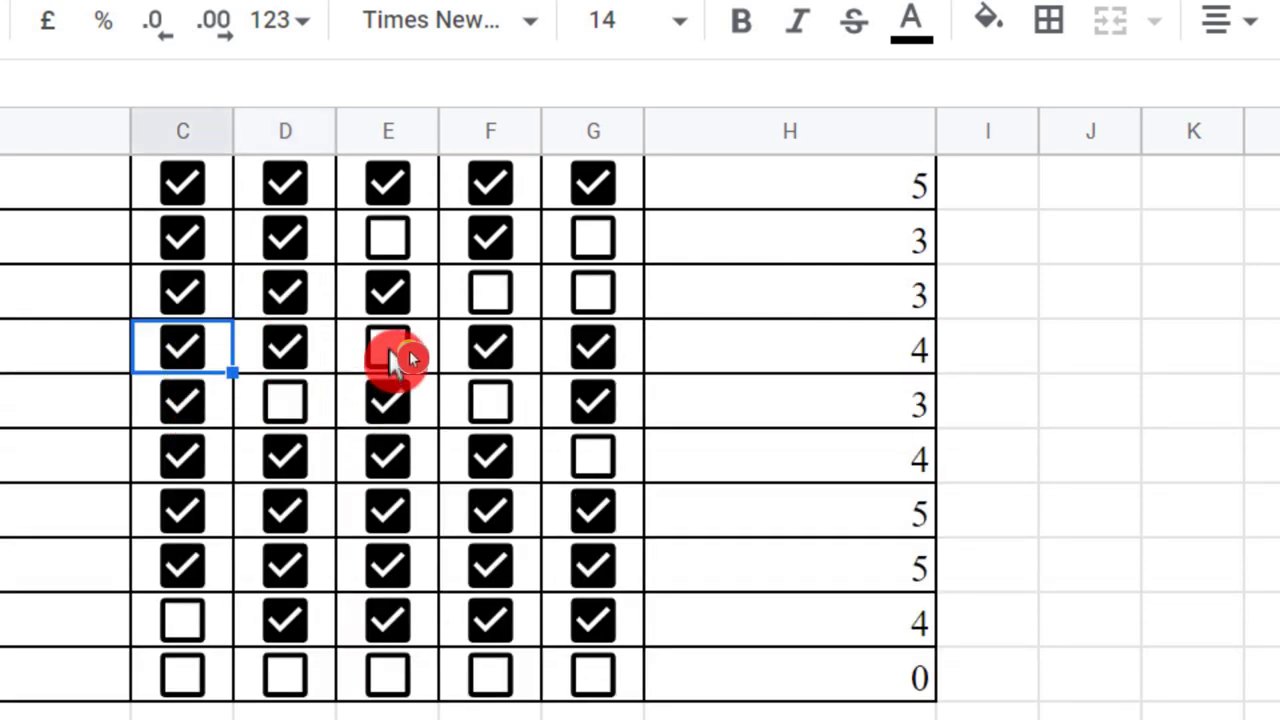
left_click(508, 412)
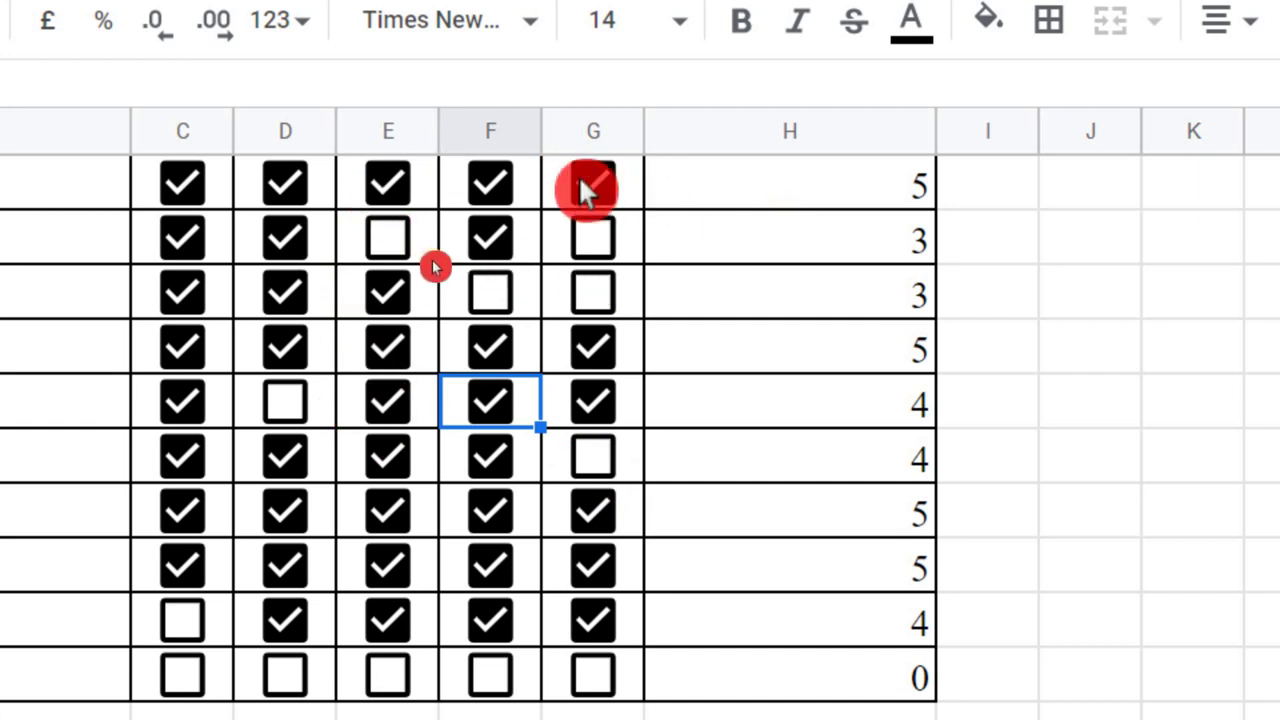
scroll(380, 200, "up", 3)
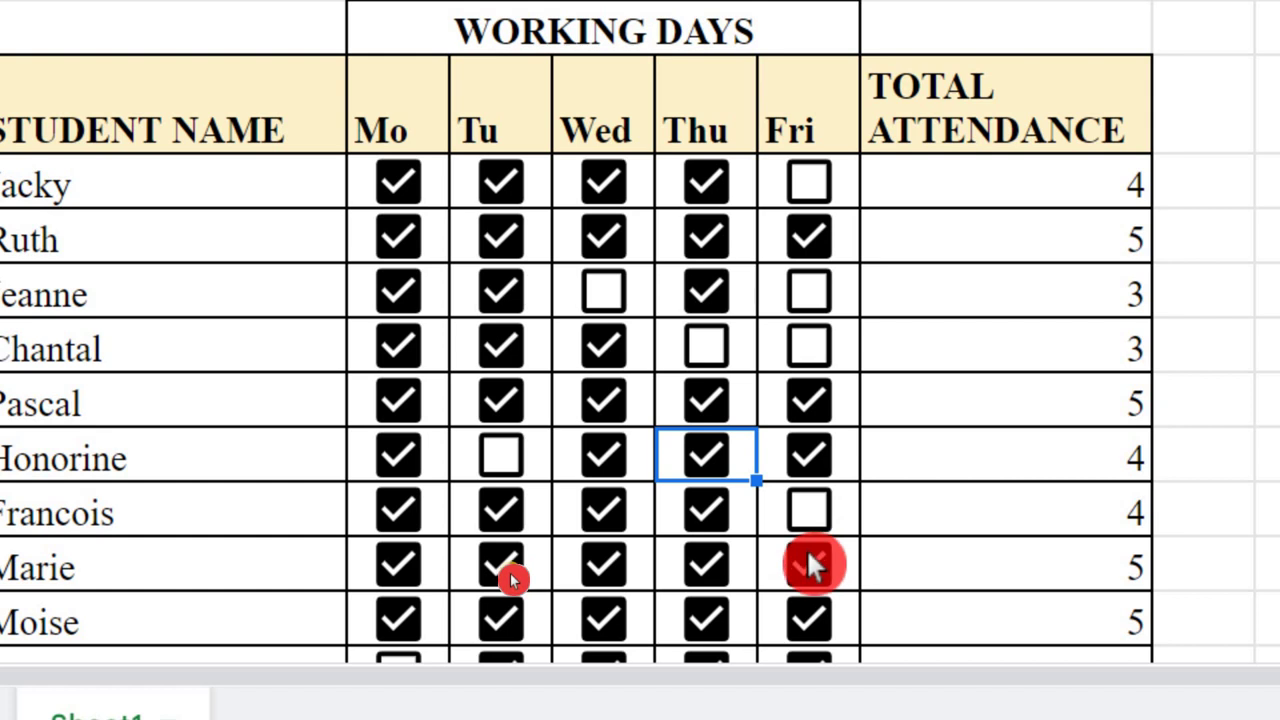
scroll(806, 548, "down", 2)
scroll(806, 550, "up", 2)
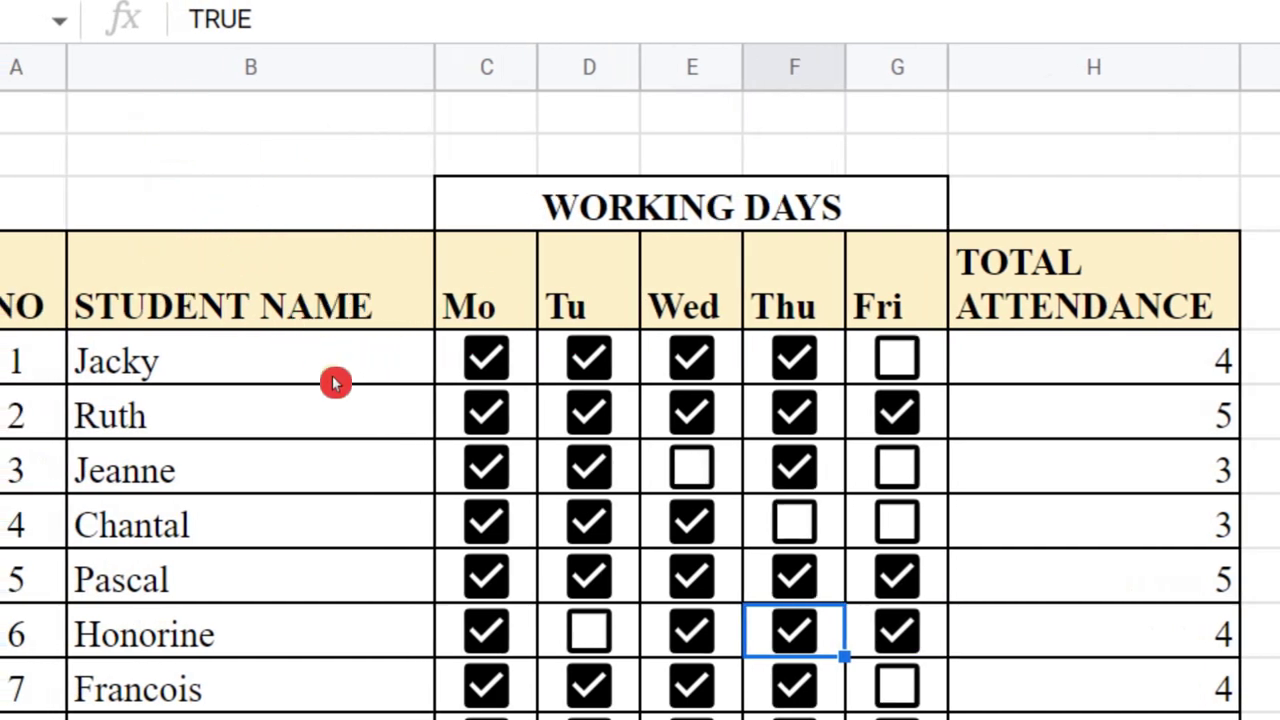
Untick Tuesday for students two to four, the fifth's Wednesday and Thursday, and the third's Thursday.
left_click(586, 414)
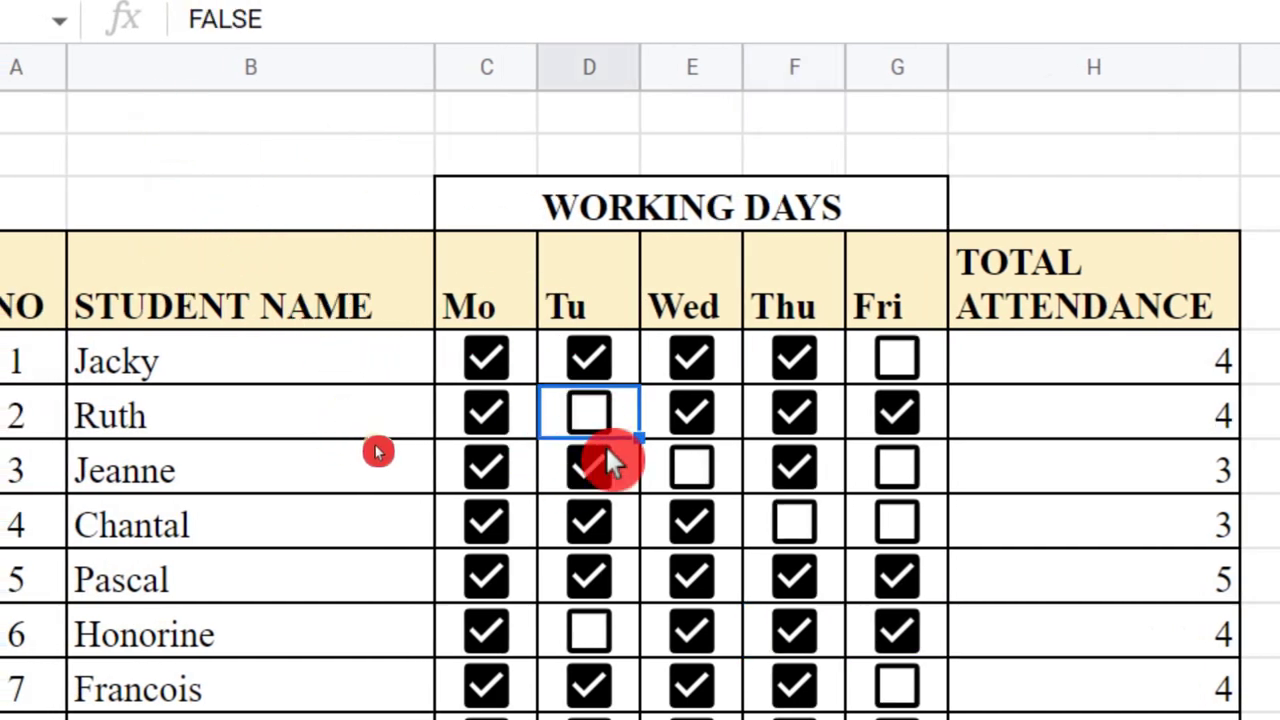
left_click(575, 478)
left_click(588, 522)
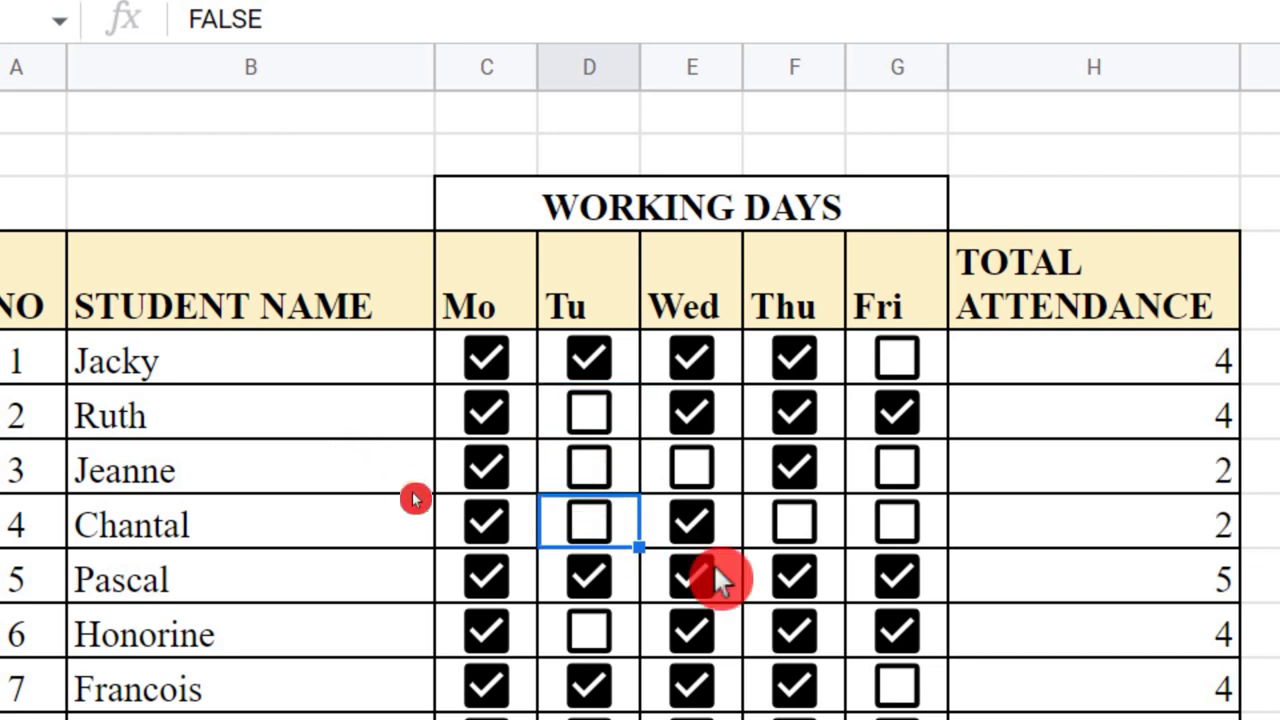
left_click(697, 577)
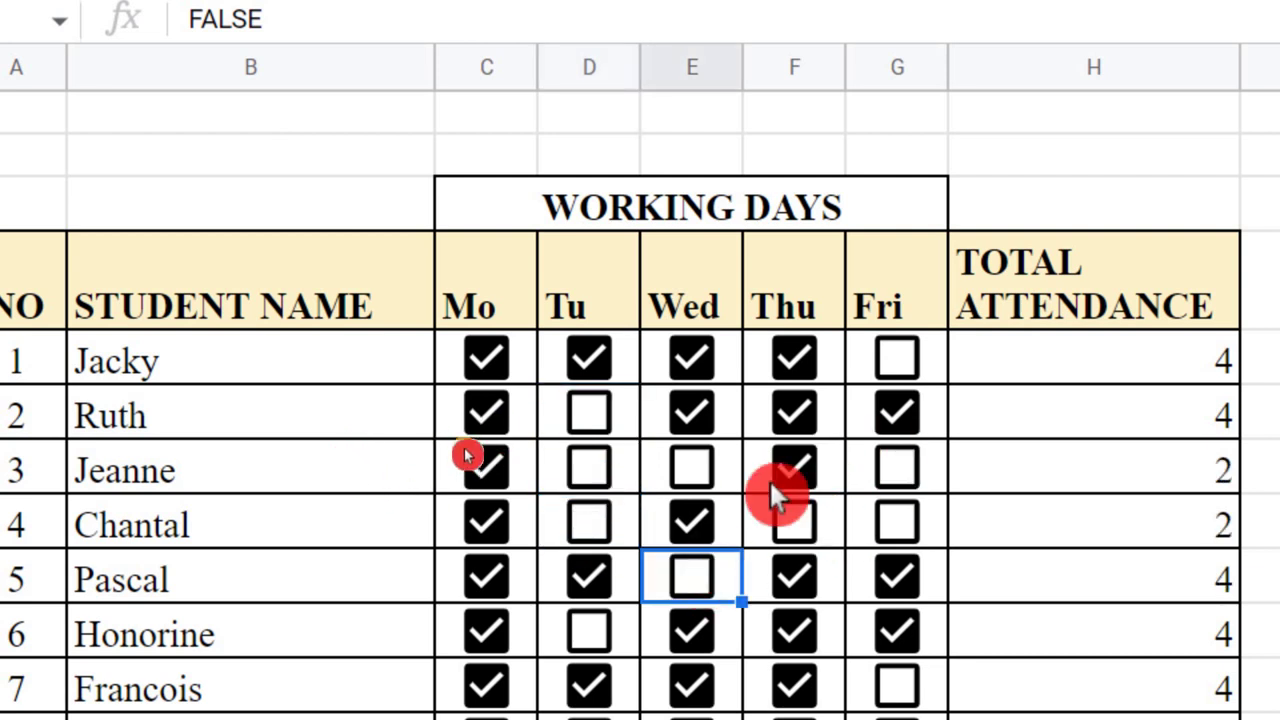
left_click(796, 470)
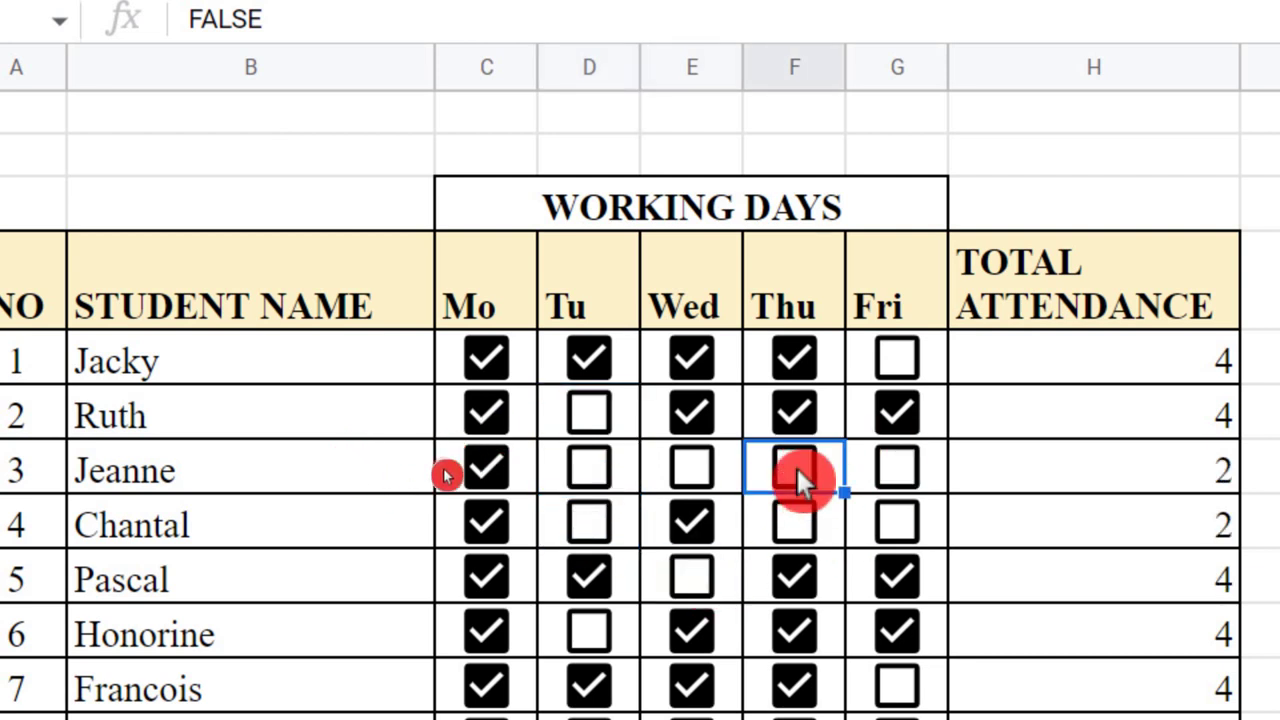
left_click(800, 583)
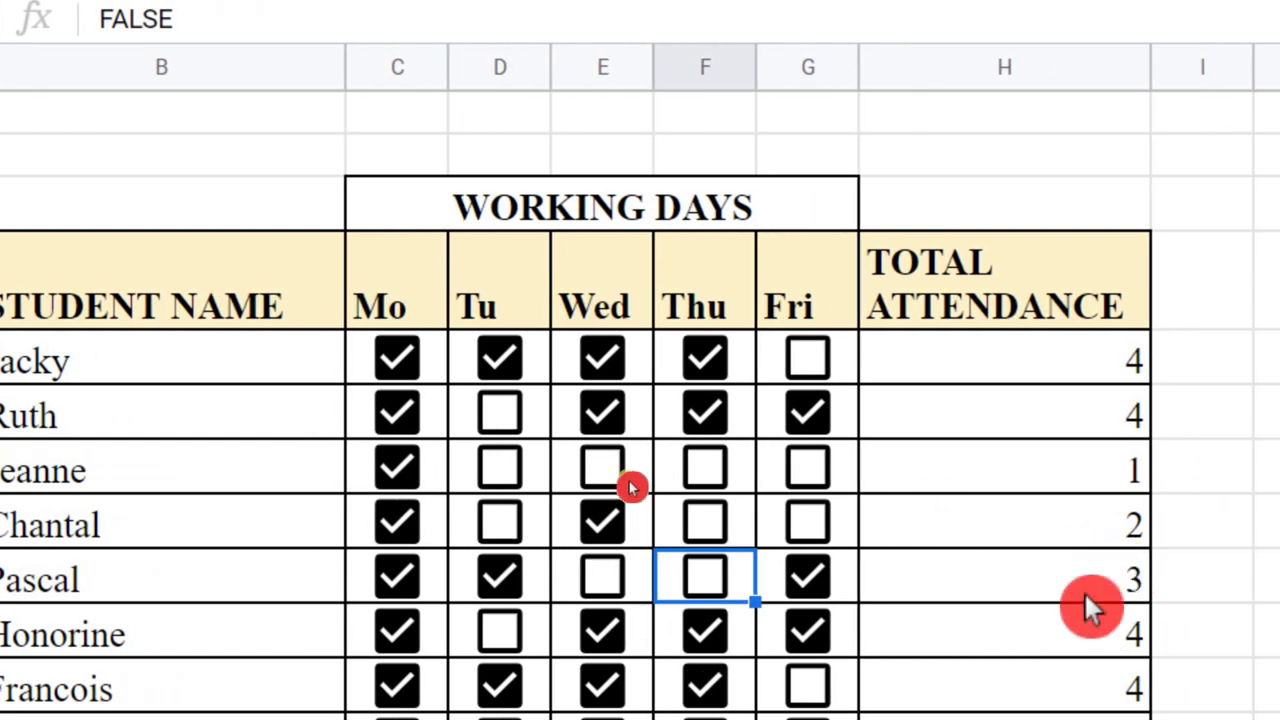
Re-tick the fifth student's Wednesday and Thursday and Tuesday for students two to four.
left_click(600, 577)
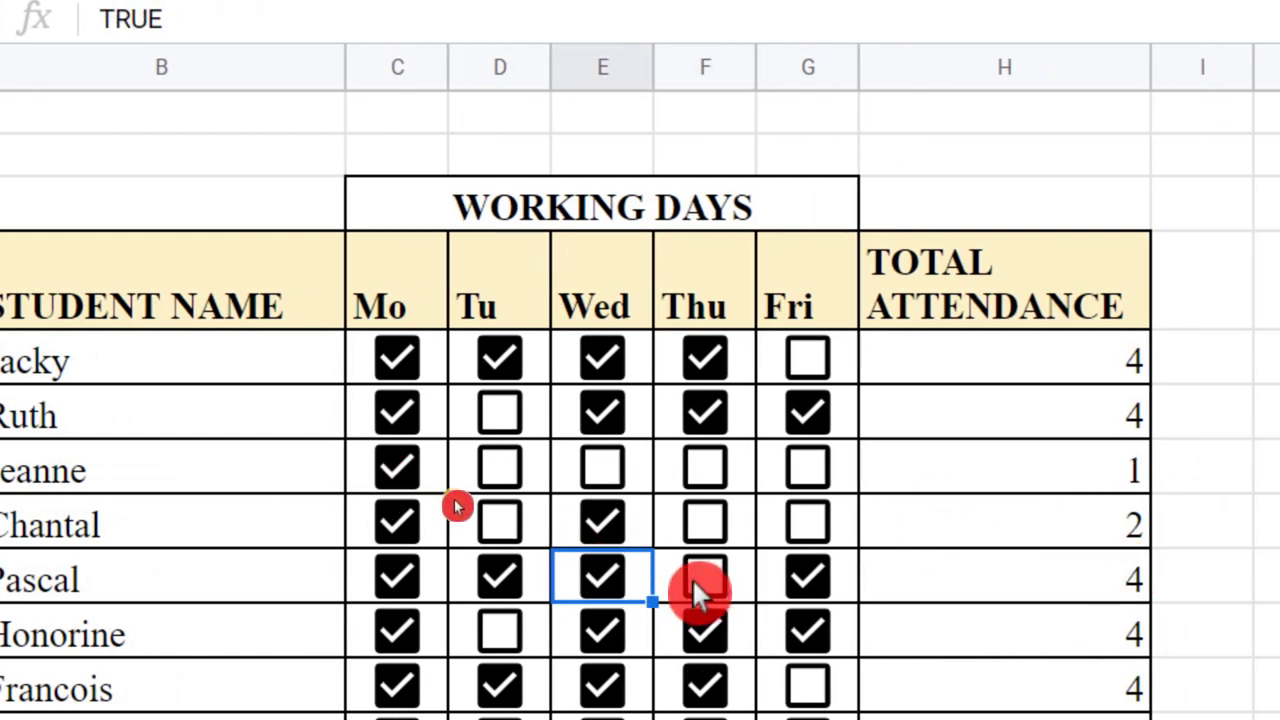
left_click(703, 578)
left_click(500, 519)
left_click(500, 468)
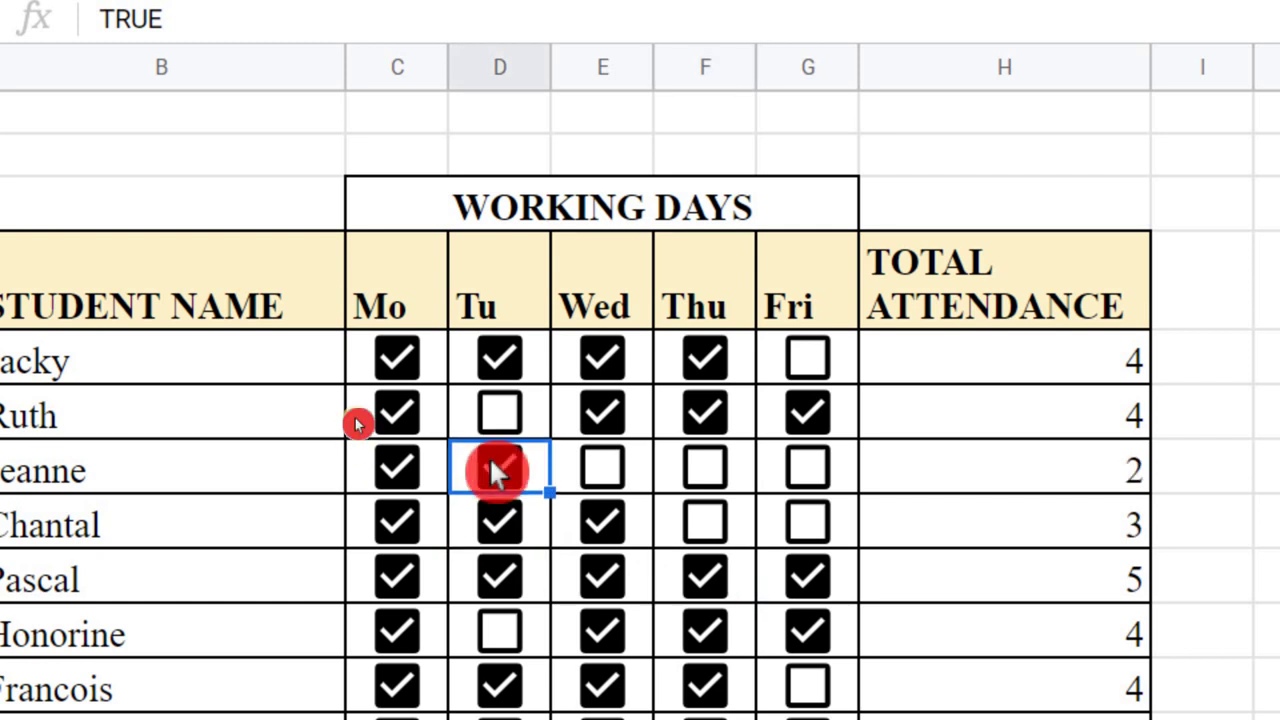
left_click(499, 418)
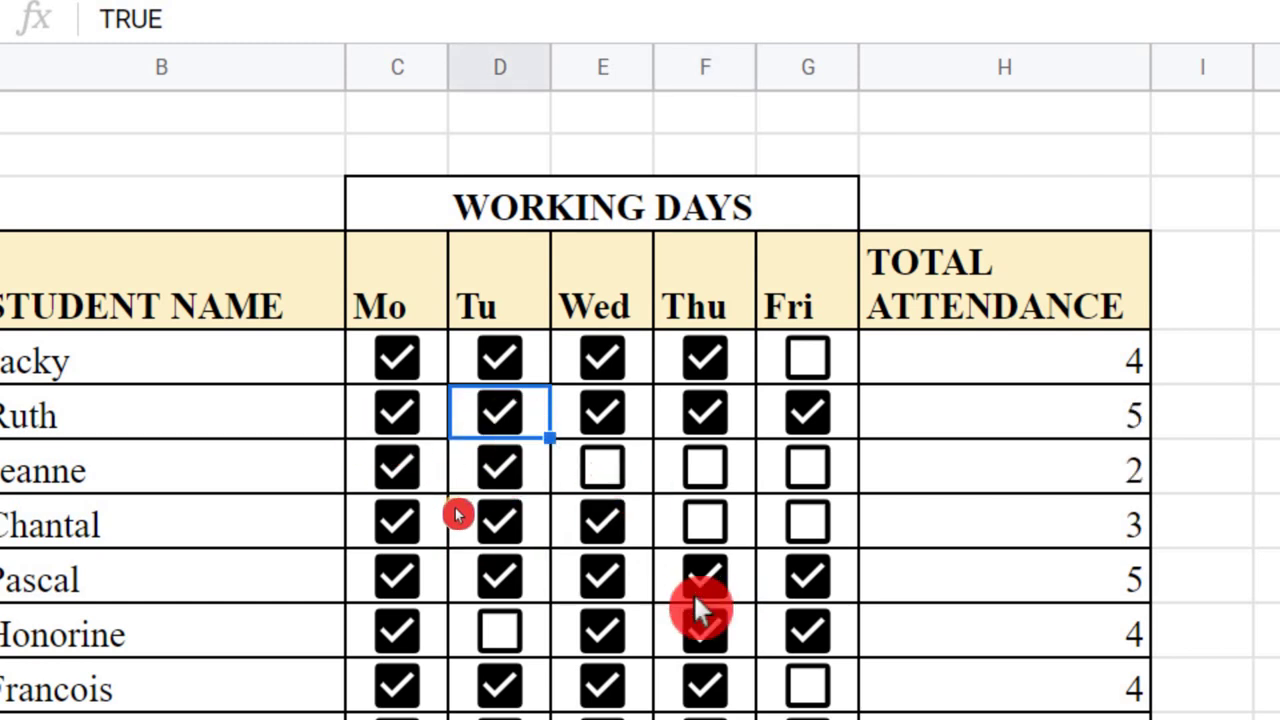
scroll(700, 606, "down", 3)
scroll(690, 581, "up", 5)
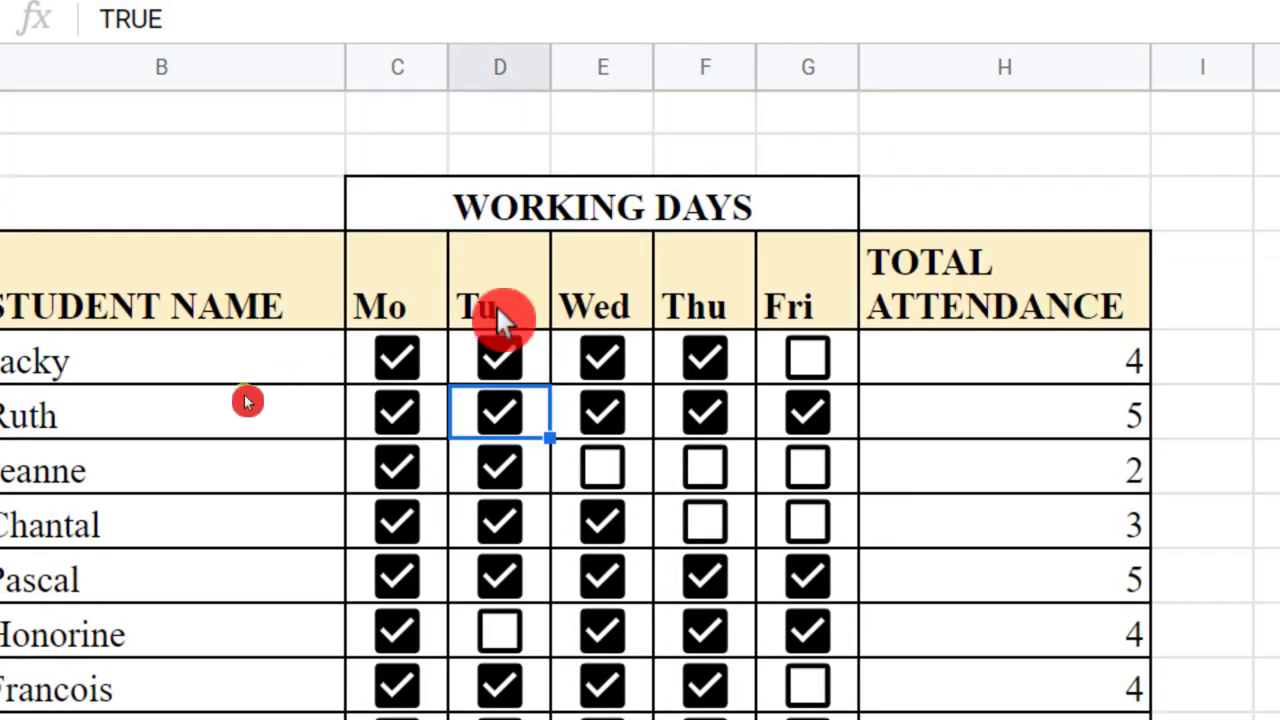